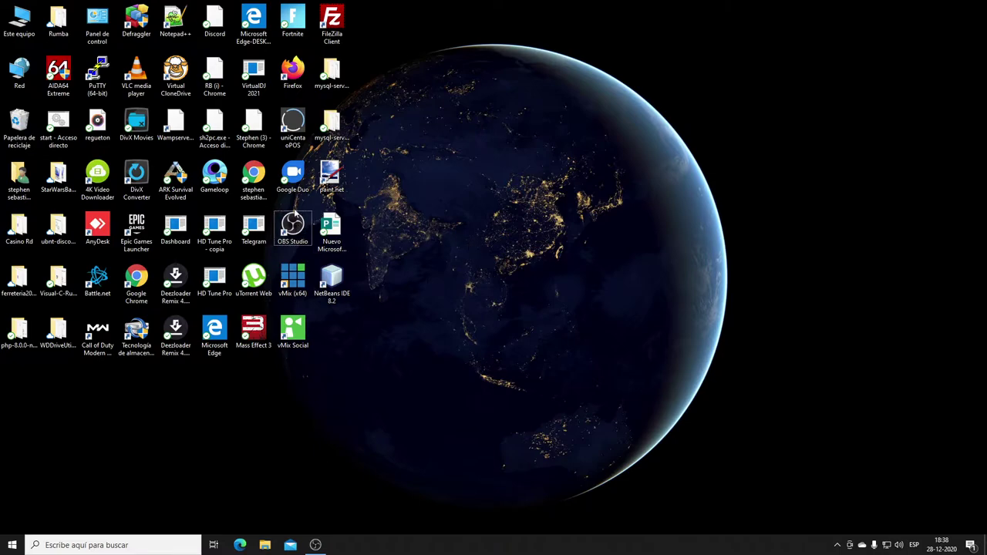
# Launch Chrome from the desktop and browse to sourceforge.net/projects/unicentaopos/files/releases/.
pyautogui.click(253, 174)
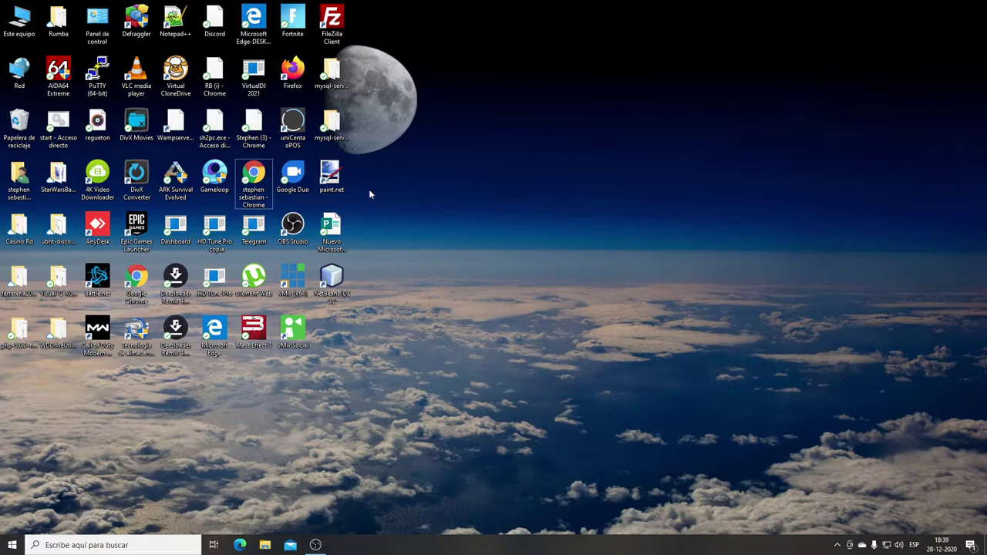
pyautogui.press('Up')
pyautogui.press('Right')
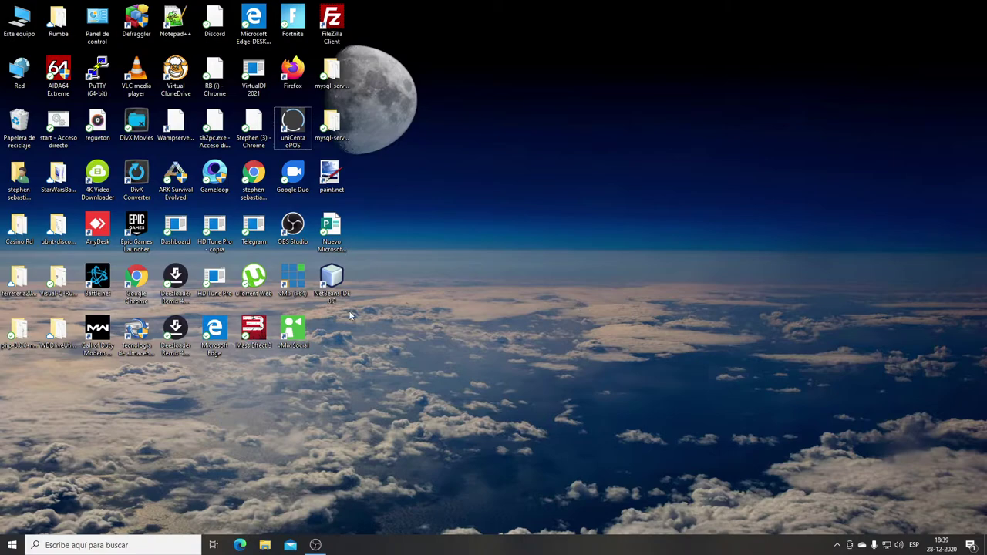
pyautogui.click(332, 281)
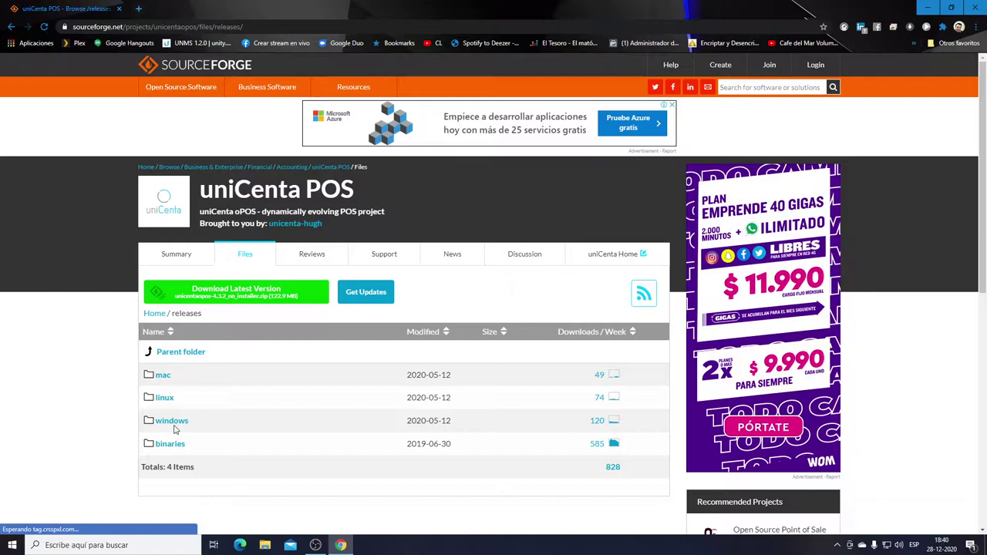
# Open the windows folder and download unicentaopos-4.6-windows-installer.exe.
pyautogui.scroll(-1, 174, 429)
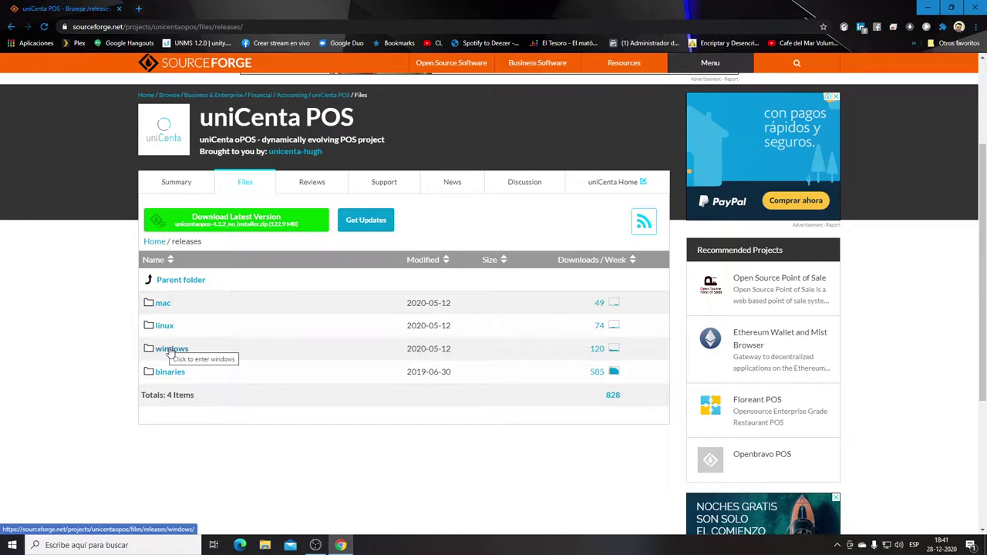
pyautogui.click(170, 349)
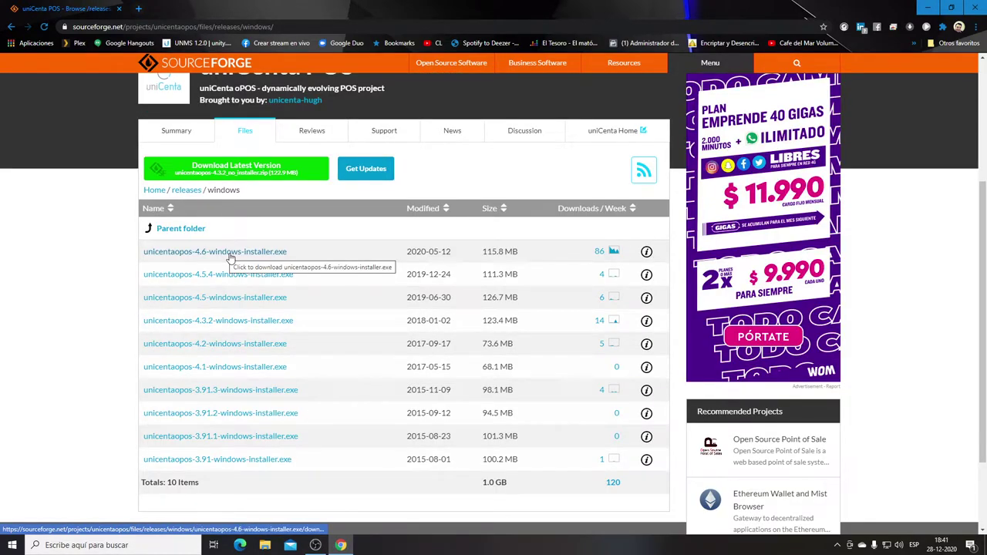
pyautogui.click(230, 254)
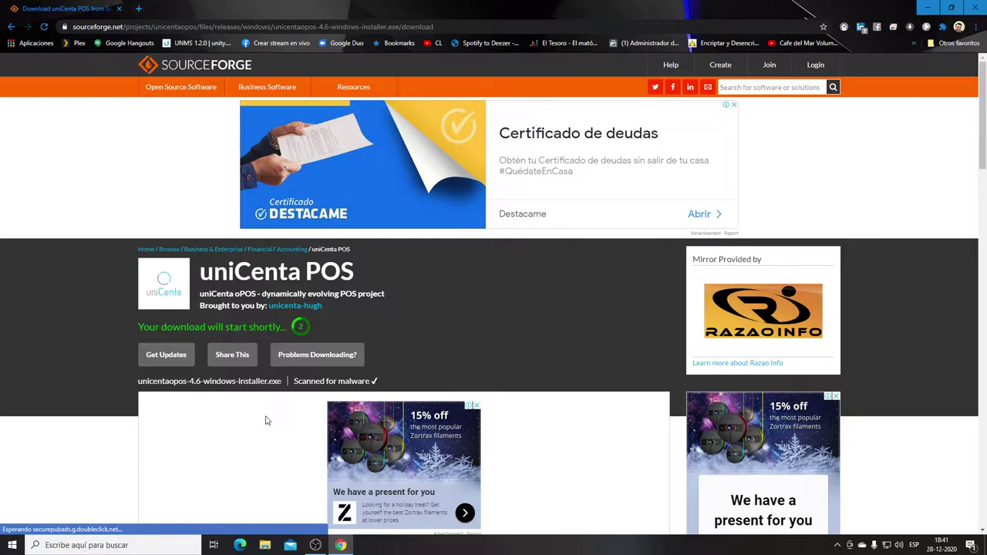
# Run a web search for 'java' in a new tab.
pyautogui.hotkey('ctrl', 't')
pyautogui.write('java')
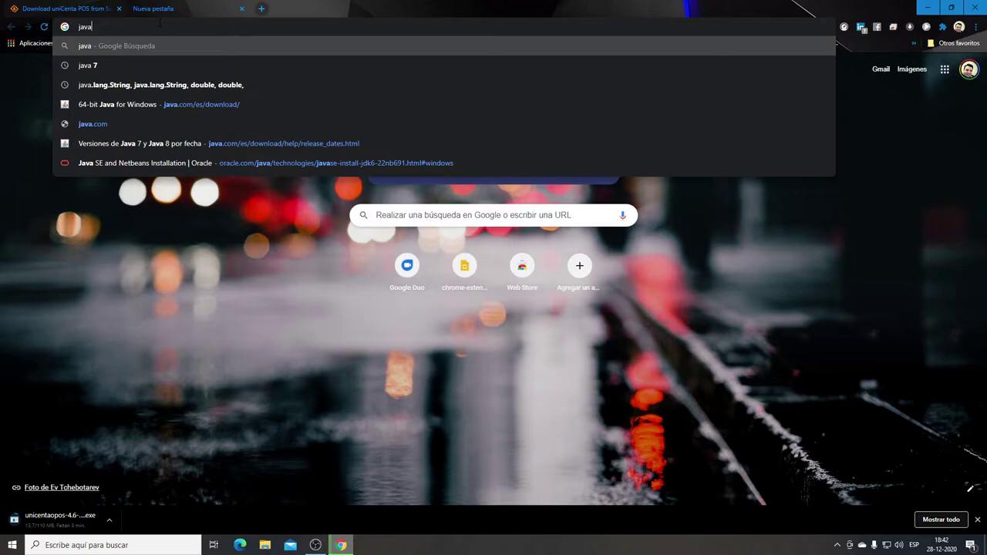
pyautogui.press('Return')
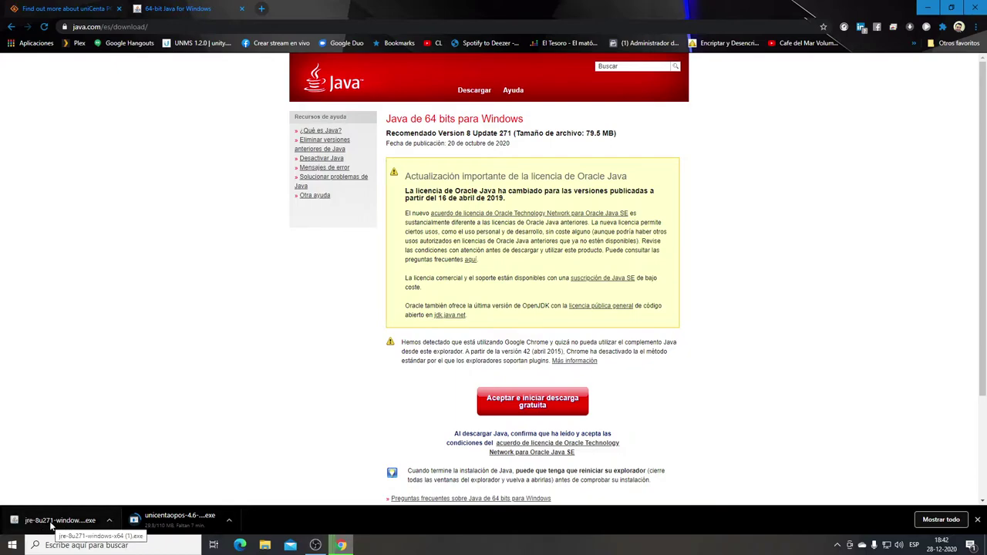
# Run the downloaded jre-8u271 installer and accept its welcome dialog with Instalar.
pyautogui.click(51, 522)
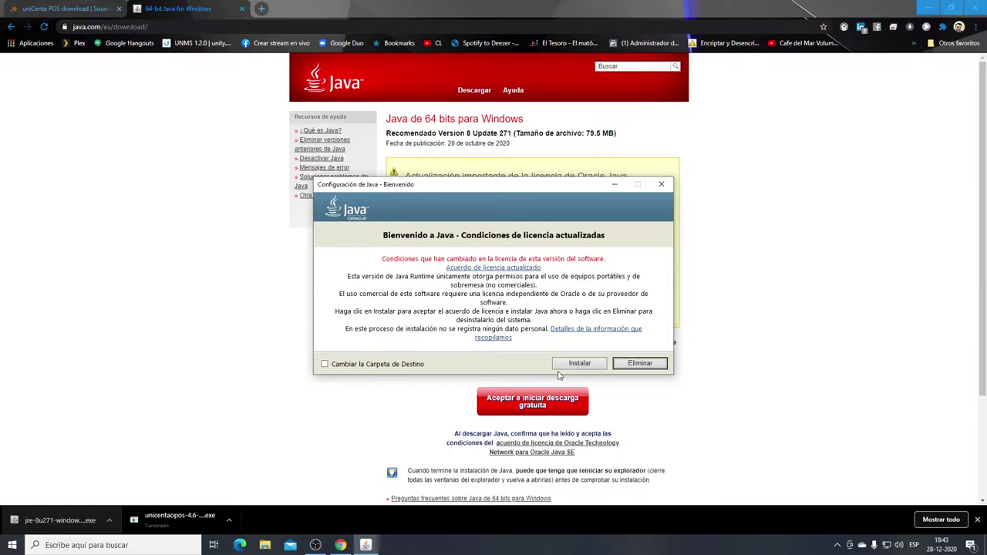
pyautogui.click(569, 364)
# Open a third Chrome tab with its address bar ready for input.
pyautogui.click(261, 8)
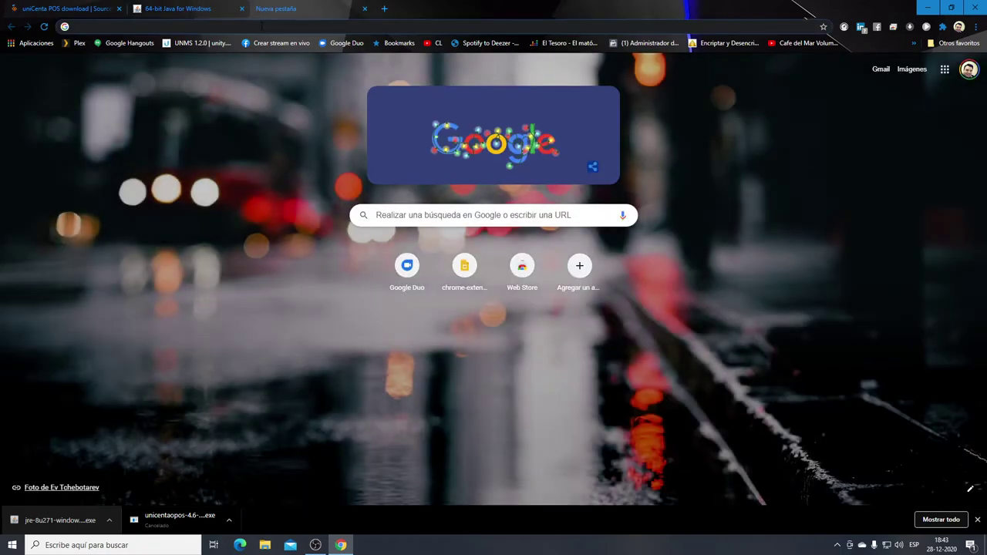
pyautogui.click(261, 27)
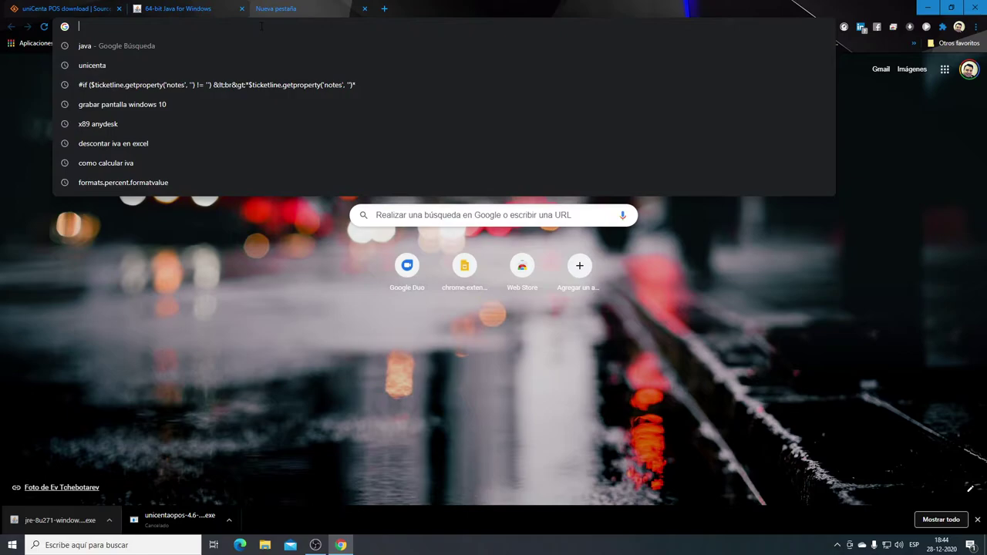
# Search for 'mysql' and open the Downloads result on mysql.com.
pyautogui.write('mysql')
pyautogui.press('Return')
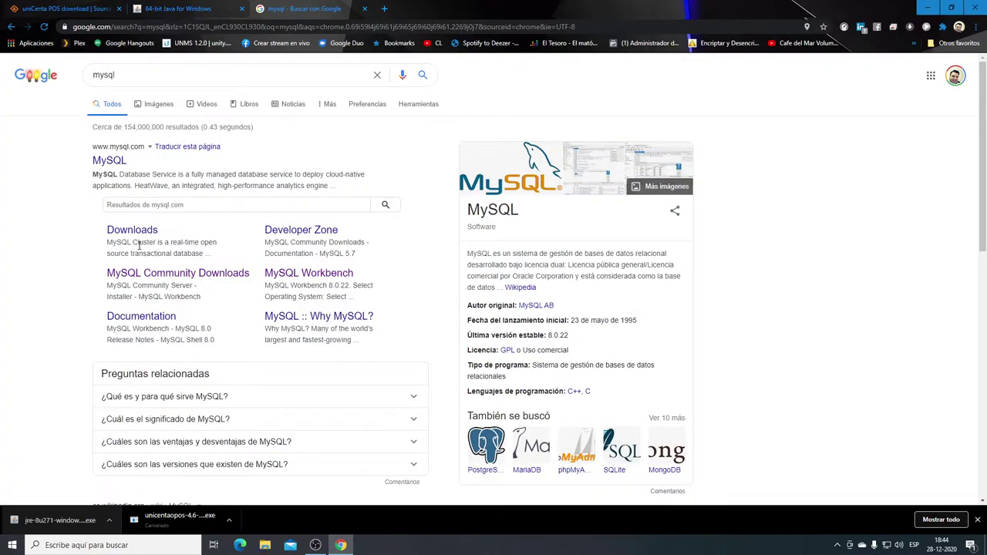
pyautogui.click(178, 273)
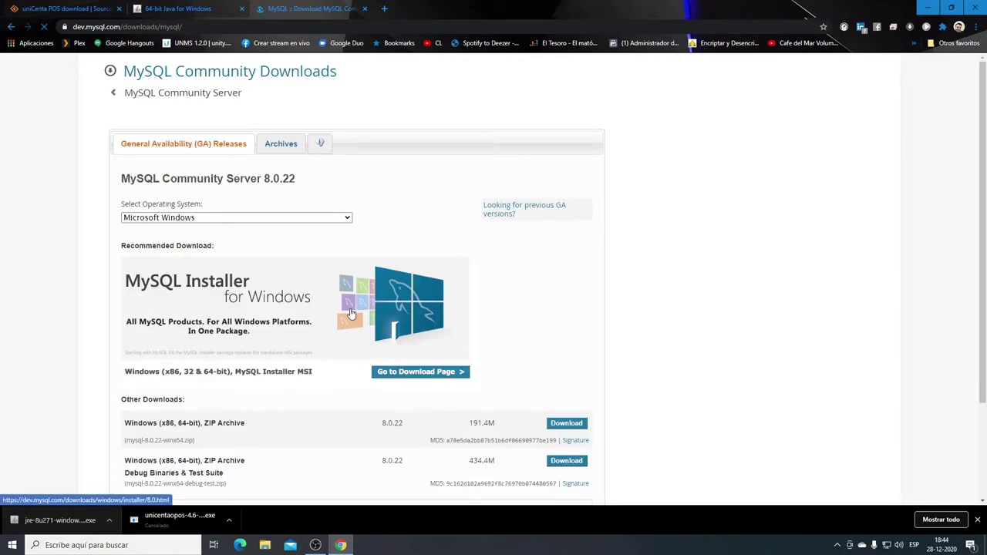
# Open the MySQL Installer page, select Microsoft Windows, and pick the 2.5M web installer.
pyautogui.scroll(-1, 350, 360)
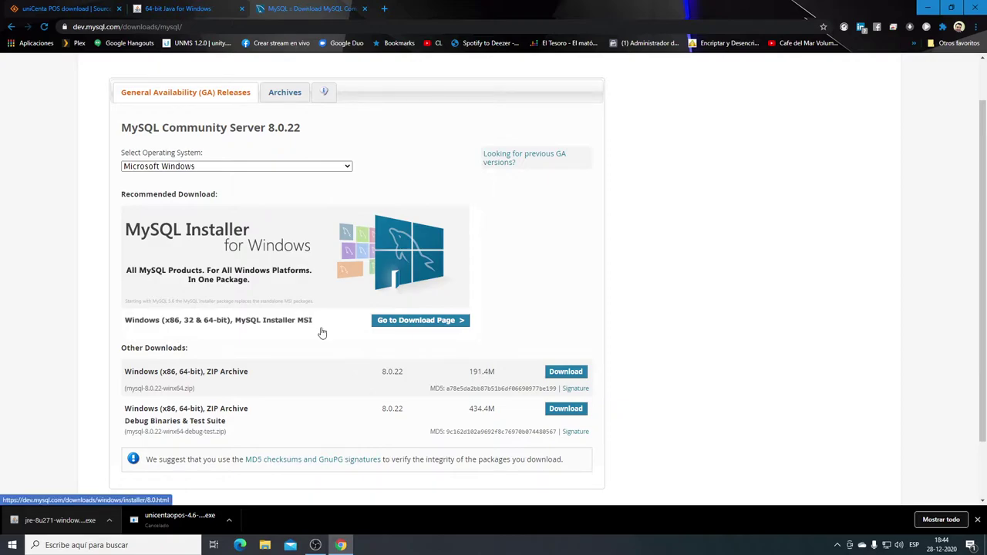
pyautogui.click(205, 329)
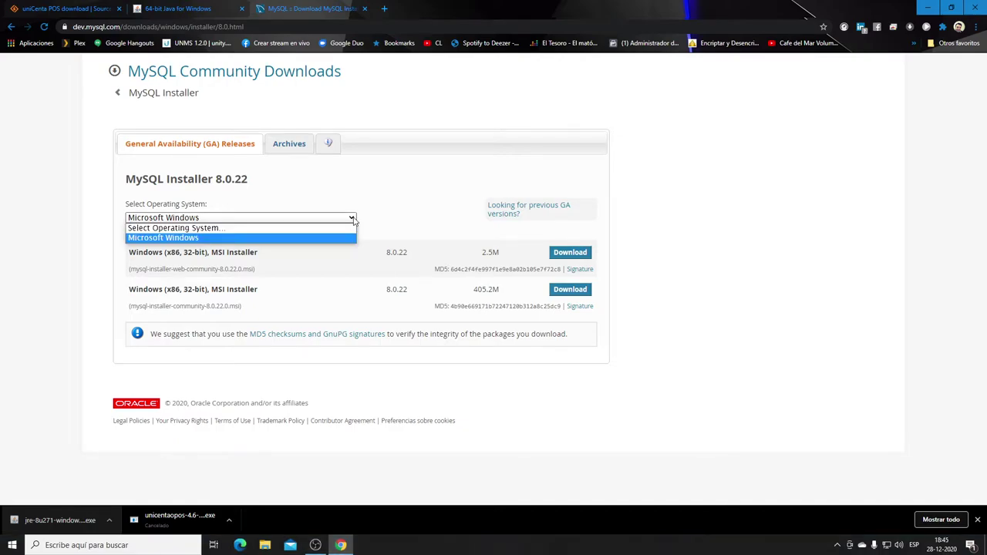
pyautogui.click(469, 285)
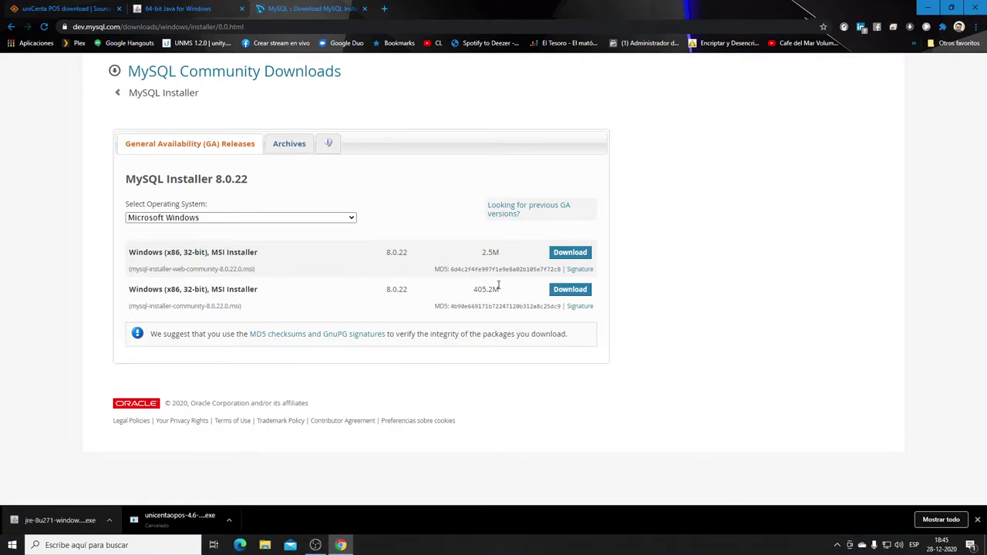
pyautogui.click(557, 258)
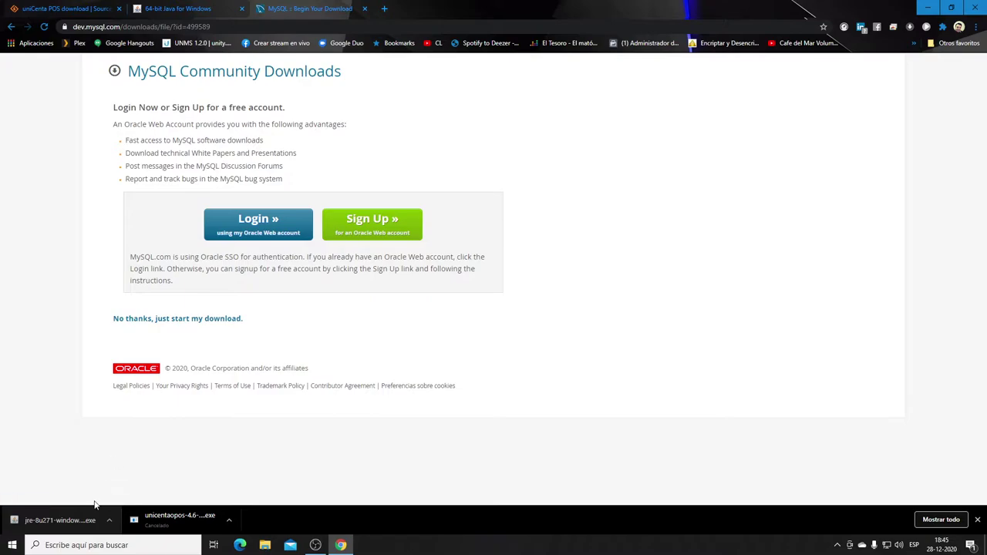
# Skip the Oracle login with 'No thanks, just start my download.'.
pyautogui.click(176, 325)
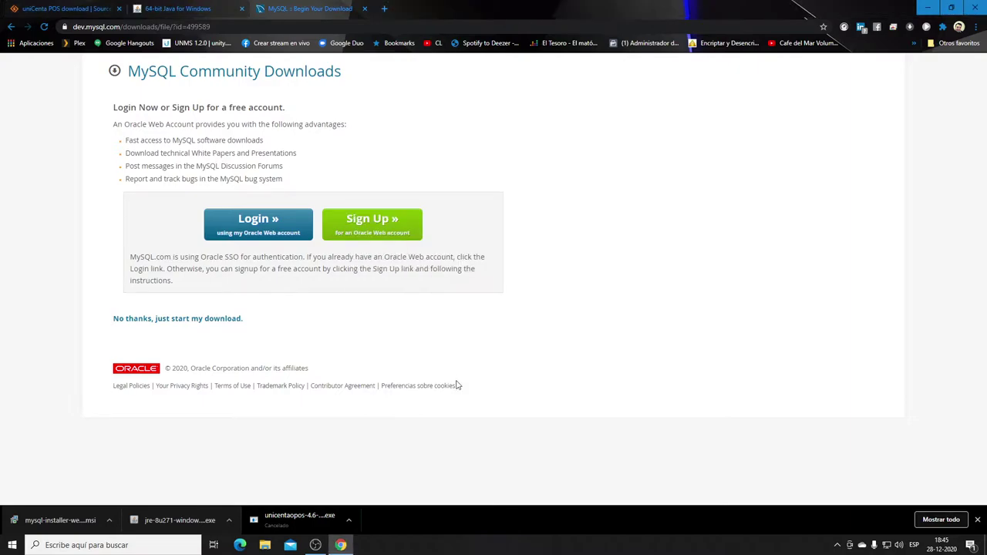
# Reposition the installer, choose to add products, and browse the MySQL Server 5.7 and 8.0 lines.
pyautogui.moveTo(218, 47); pyautogui.dragTo(410, 123)
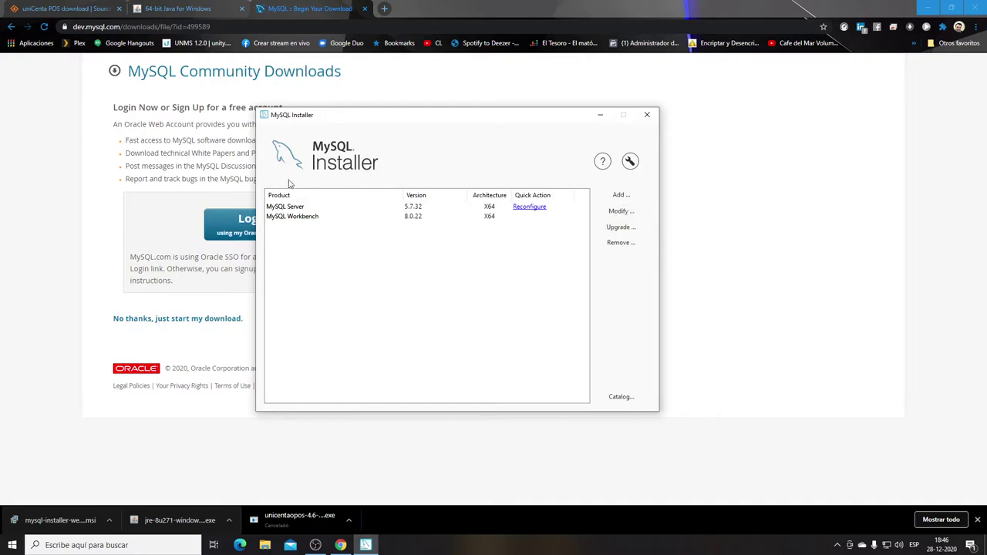
pyautogui.click(613, 197)
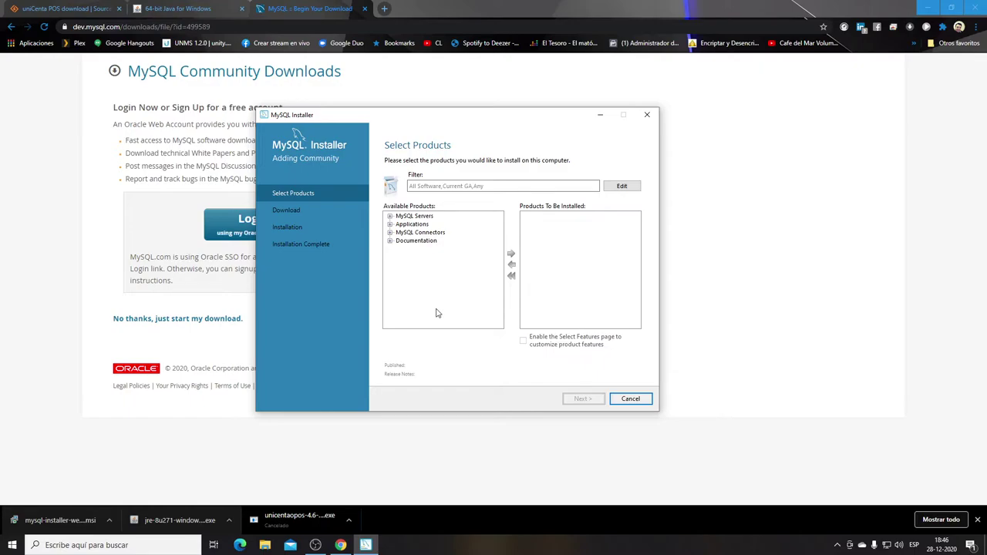
pyautogui.click(390, 217)
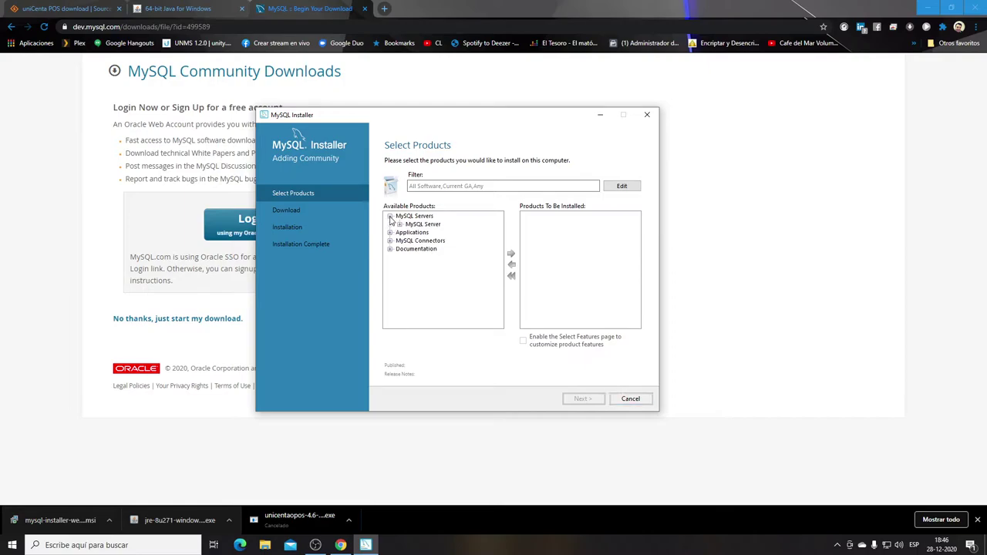
pyautogui.click(399, 224)
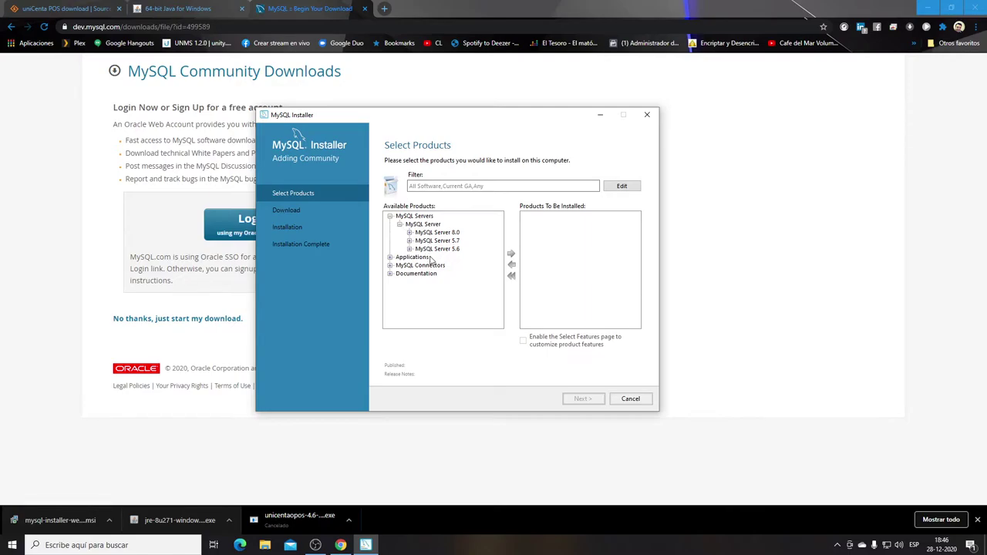
pyautogui.click(410, 241)
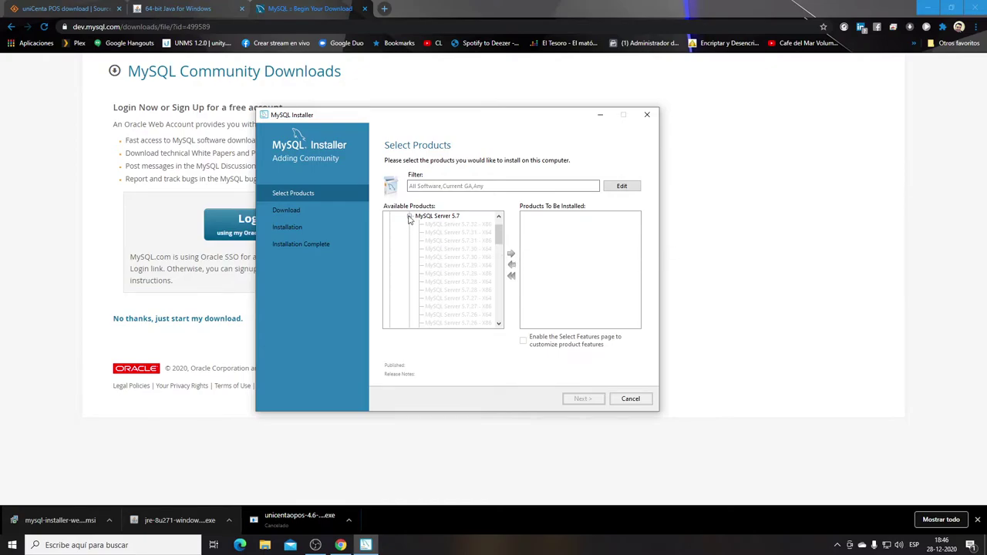
pyautogui.click(409, 218)
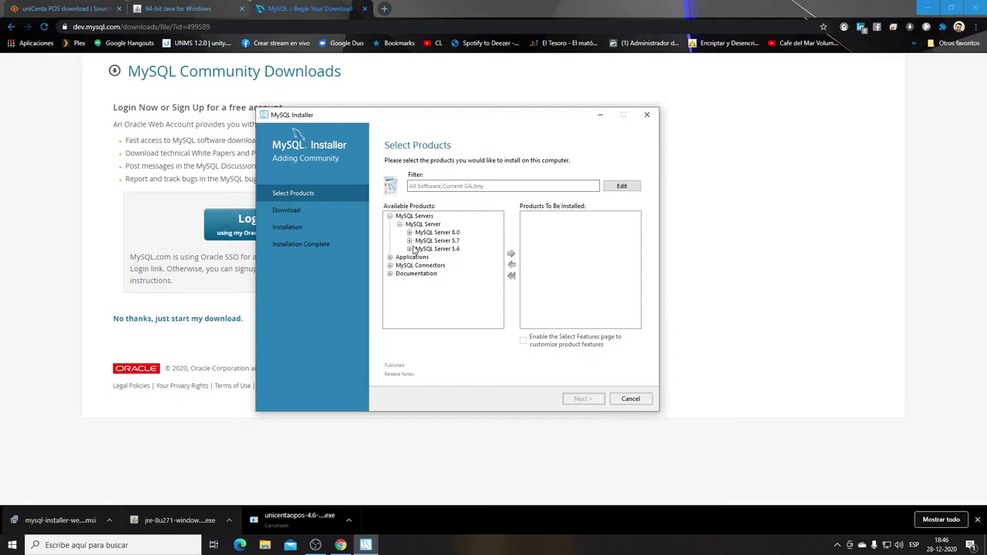
pyautogui.click(410, 233)
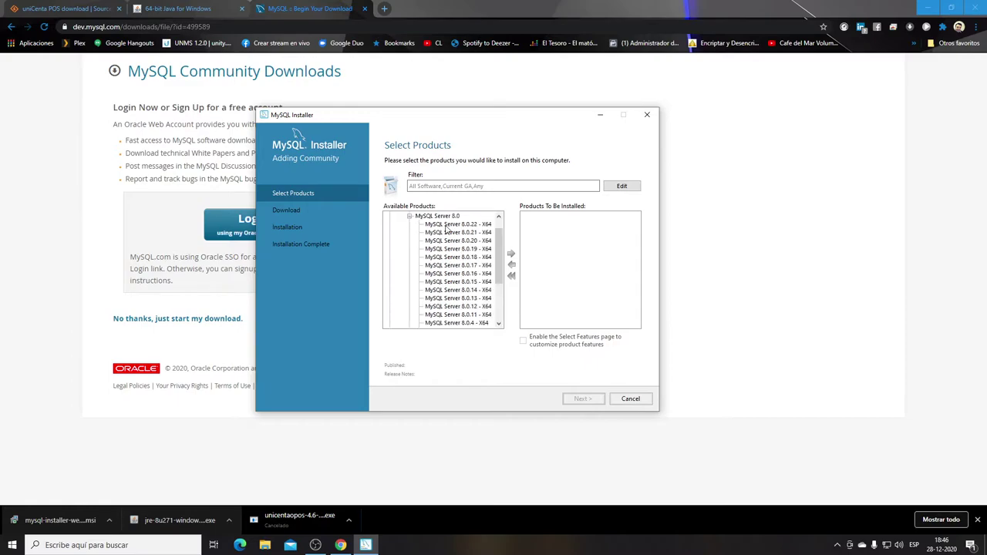
pyautogui.click(409, 217)
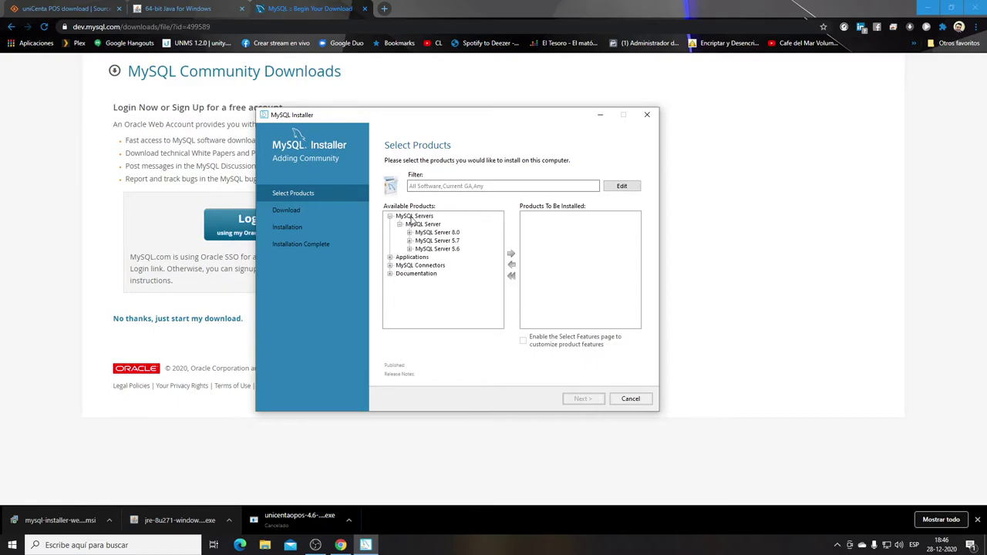
# Inspect MySQL Server 5.7.30 X86, then queue and unqueue MySQL Server 8.0.22 X64.
pyautogui.click(410, 241)
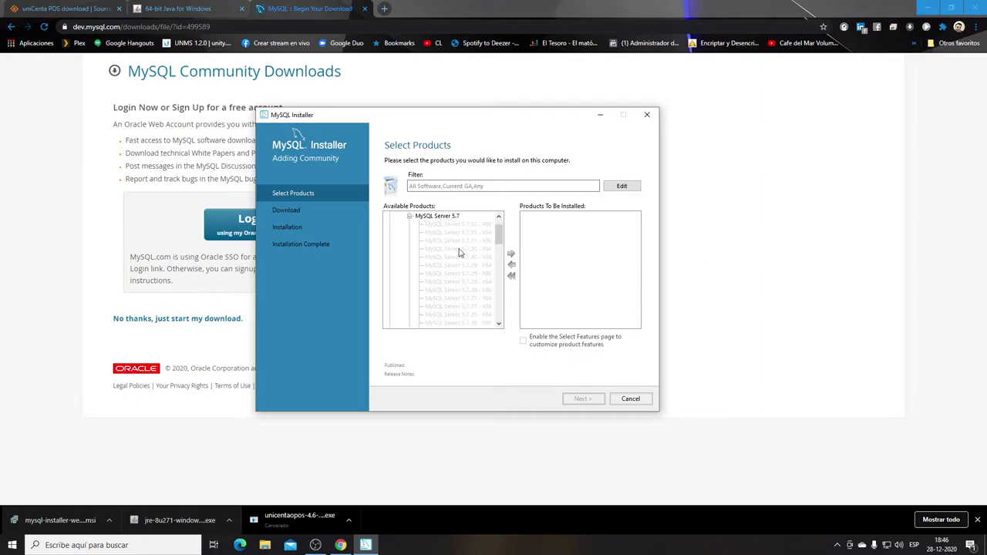
pyautogui.click(456, 257)
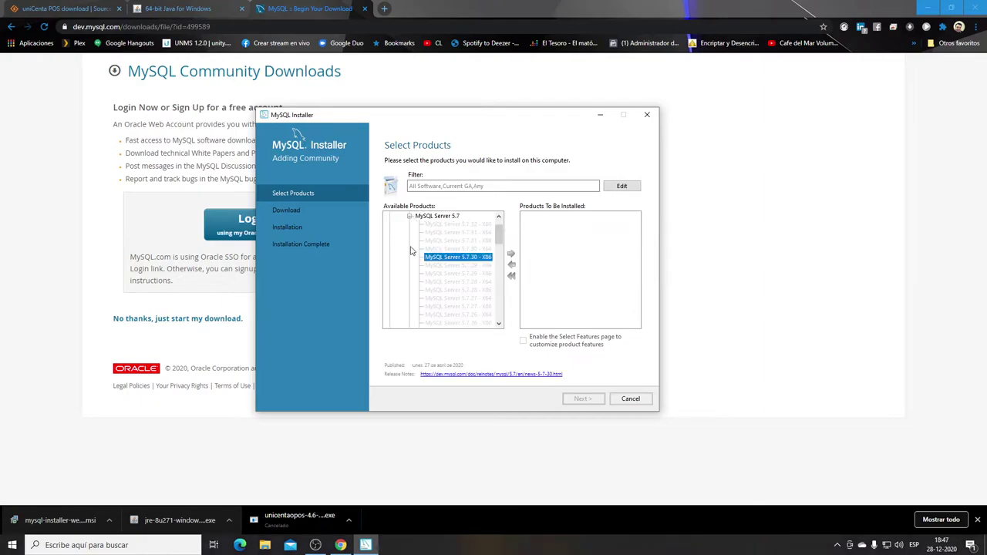
pyautogui.click(409, 217)
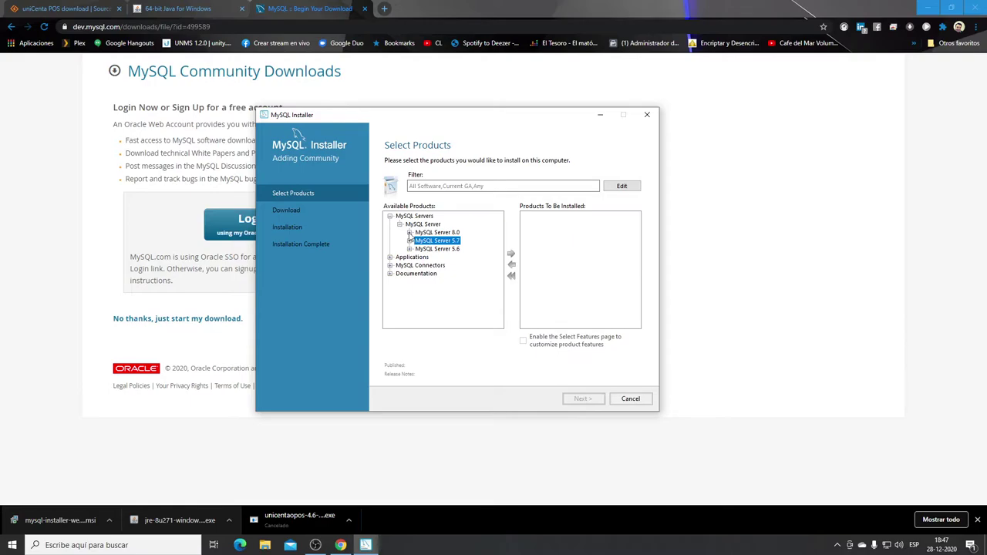
pyautogui.click(409, 233)
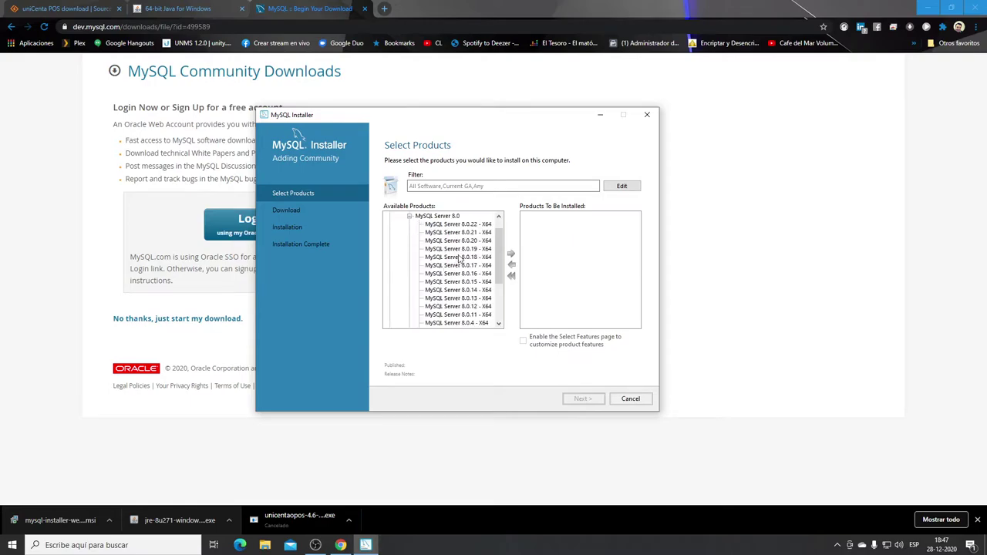
pyautogui.click(459, 225)
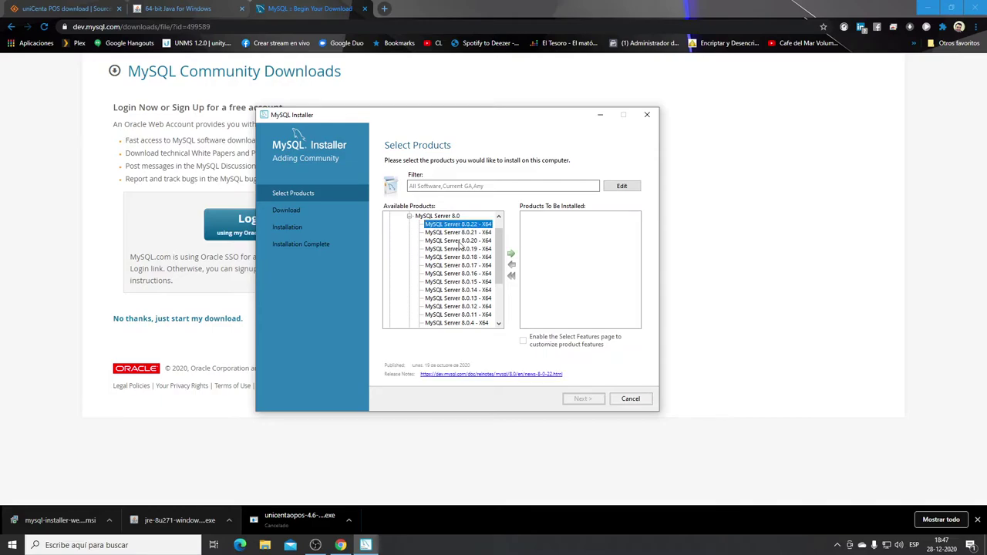
pyautogui.click(511, 258)
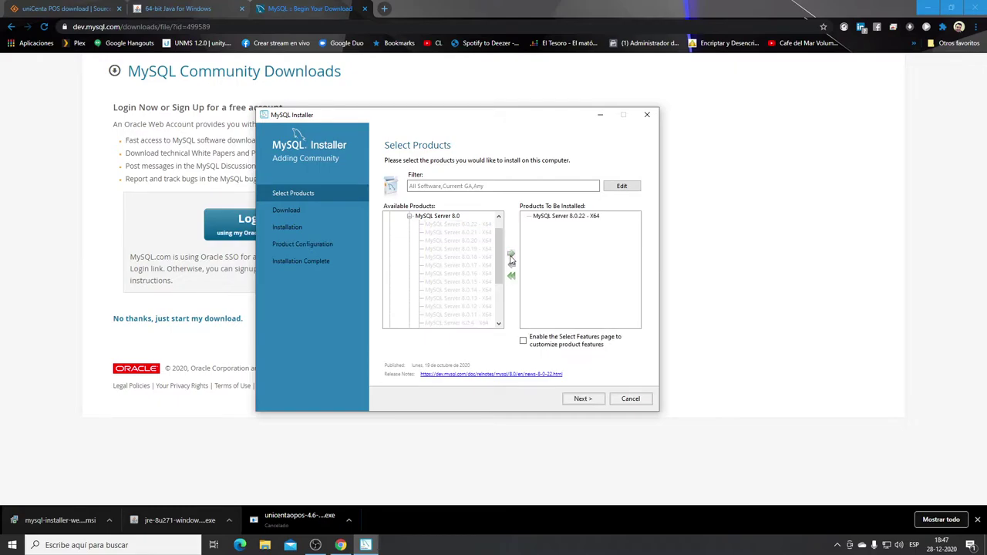
pyautogui.click(511, 275)
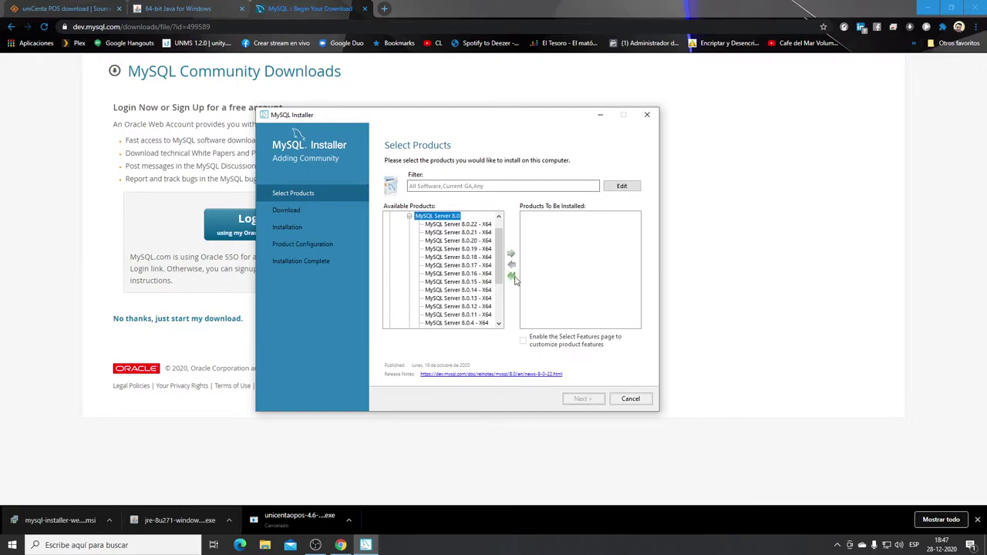
pyautogui.click(410, 216)
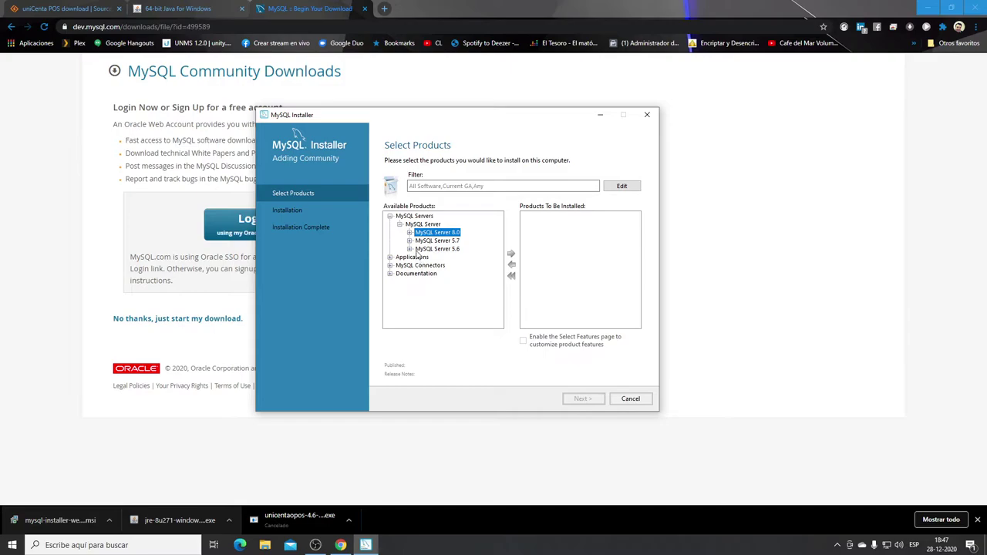
# Browse the MySQL Workbench versions, select MySQL Server 5.7, then cancel adding products.
pyautogui.click(389, 257)
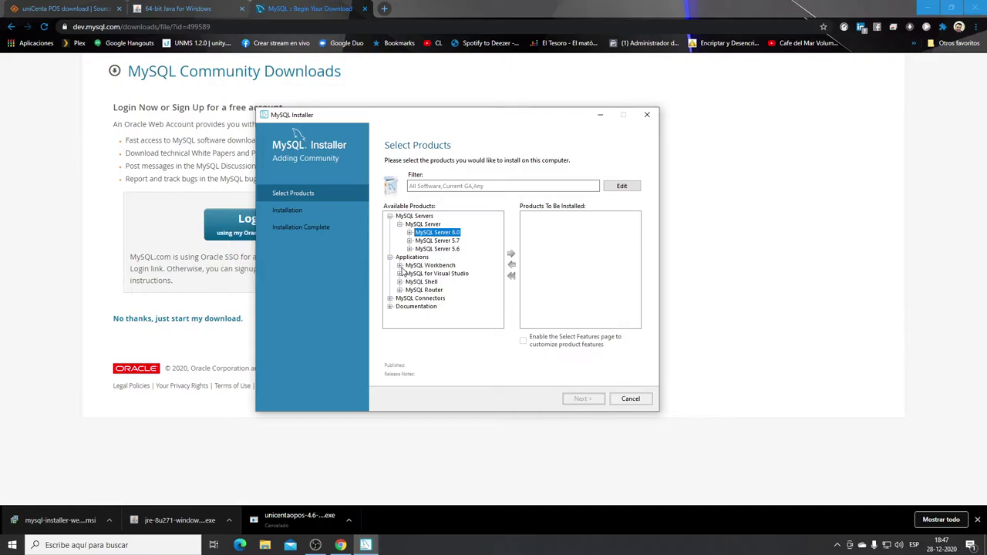
pyautogui.click(399, 266)
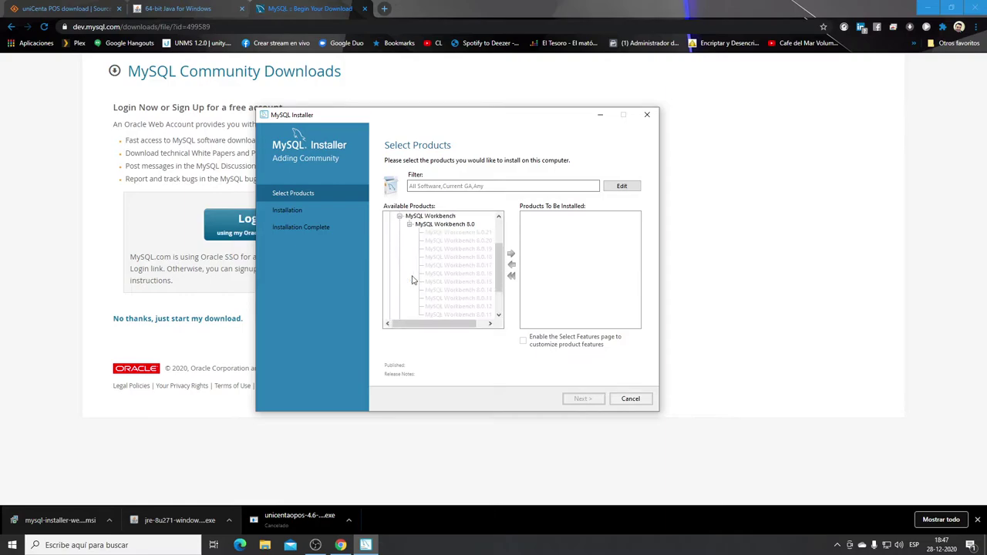
pyautogui.click(435, 233)
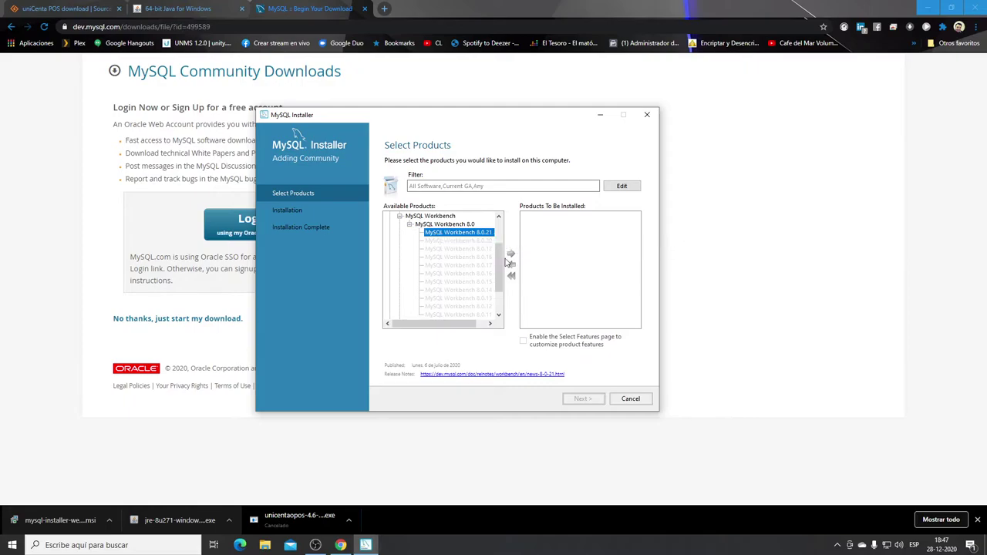
pyautogui.click(410, 225)
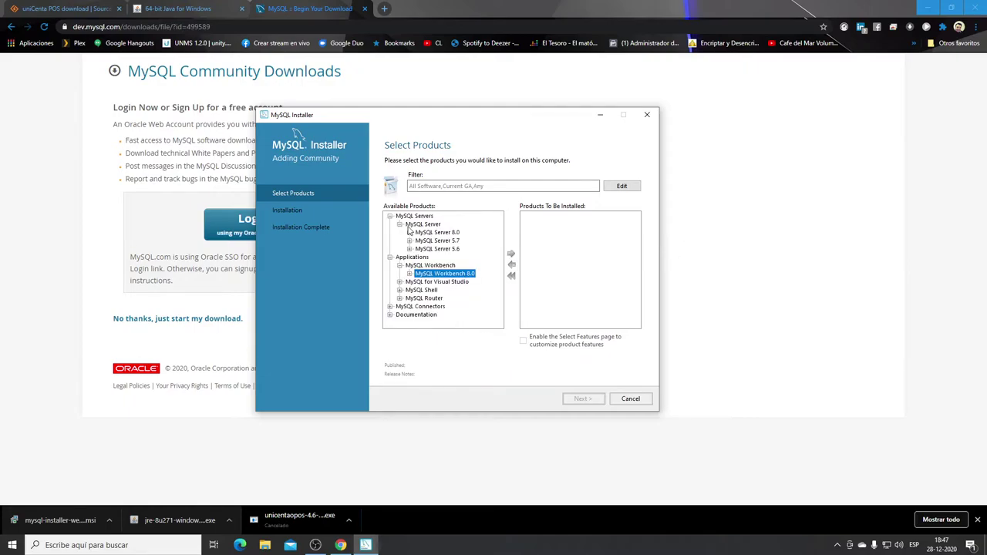
pyautogui.click(410, 274)
pyautogui.scroll(-3, 422, 293)
pyautogui.scroll(3, 421, 291)
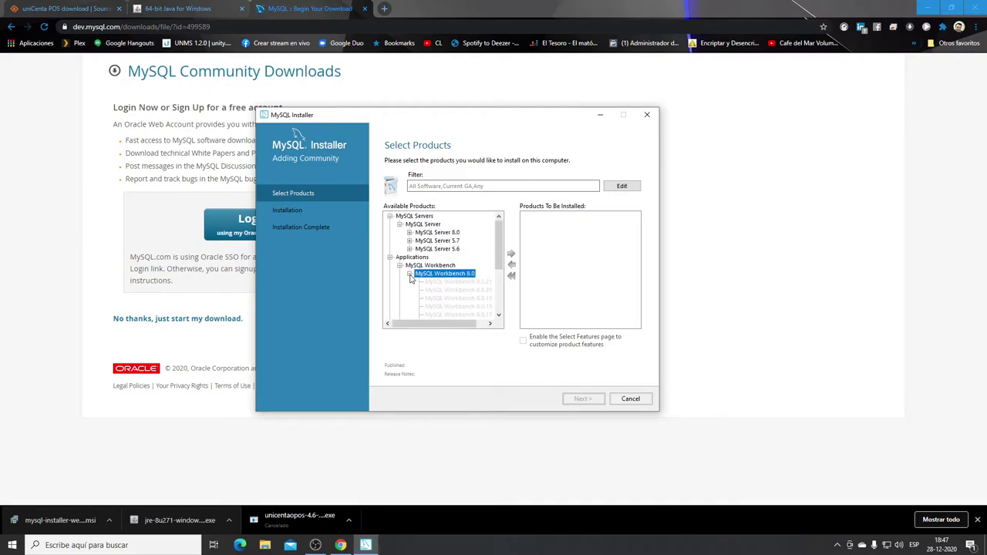
pyautogui.click(409, 274)
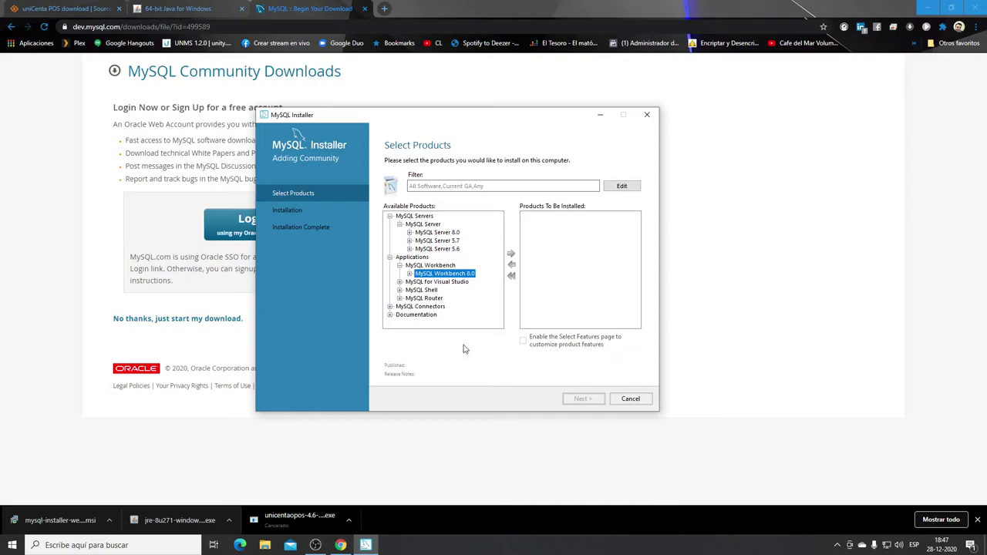
pyautogui.click(432, 242)
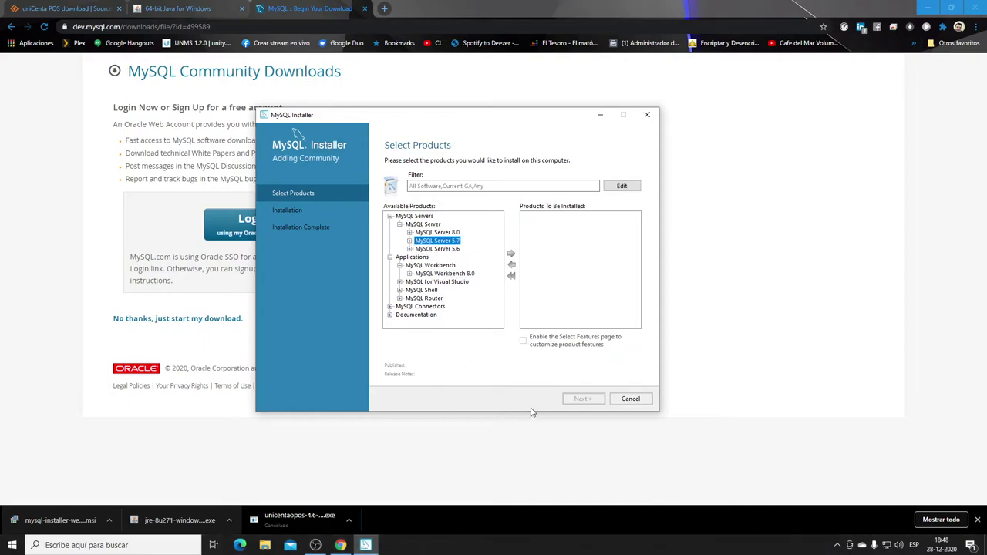
pyautogui.click(629, 397)
# Return to installed products, reconfigure MySQL Server 5.7.32, and keep the Development Computer networking defaults.
pyautogui.click(566, 319)
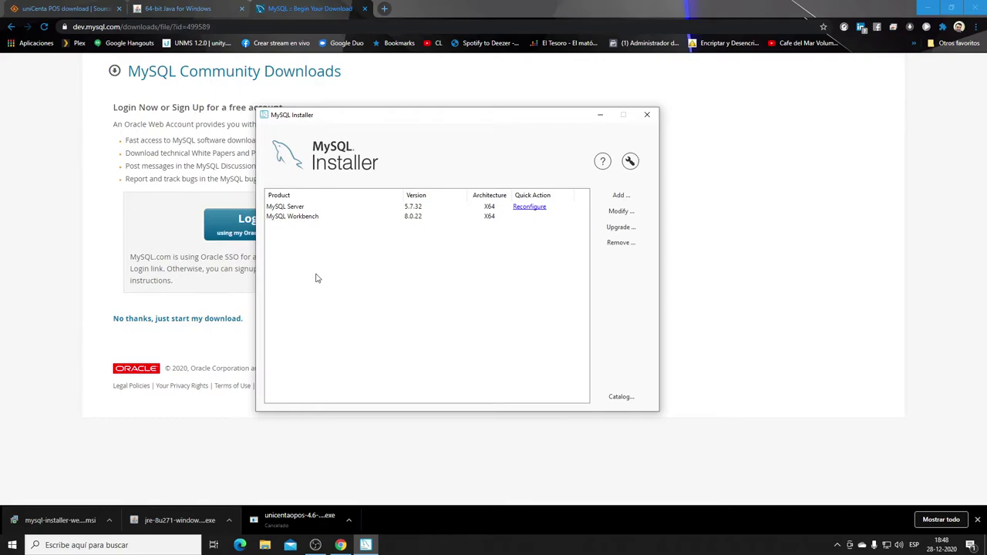
pyautogui.click(525, 209)
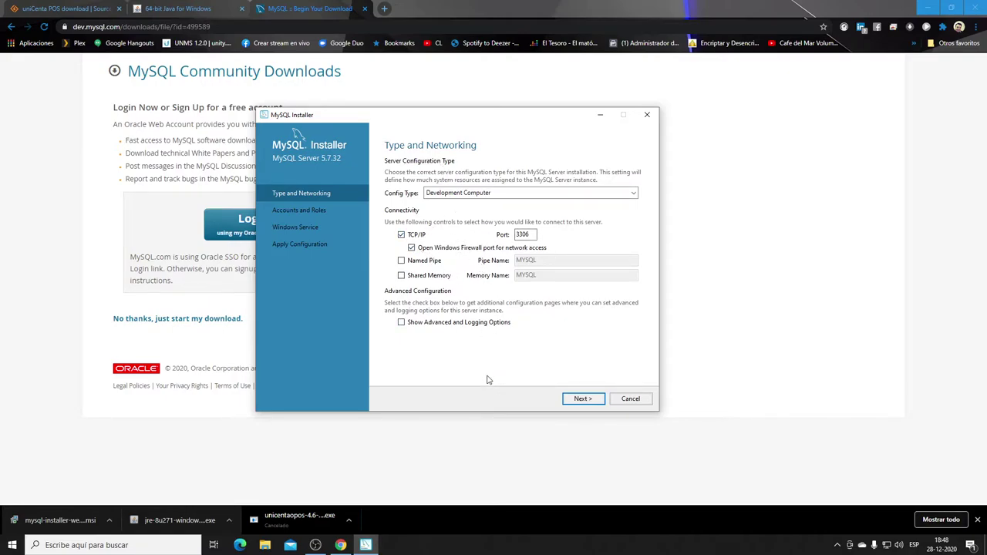
pyautogui.click(583, 399)
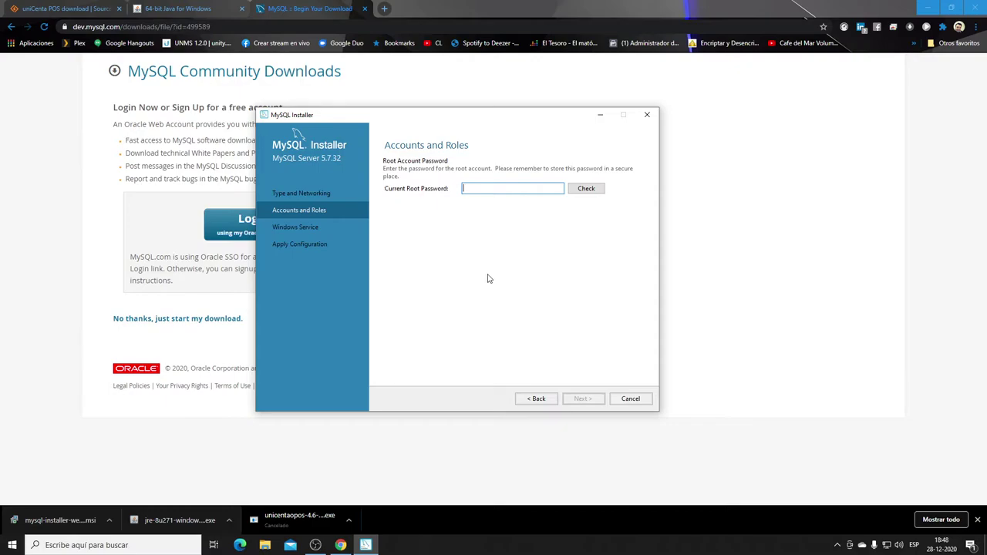
# Check the current root password and keep MySQL57 as the Windows service name.
pyautogui.write('123')
pyautogui.click(586, 188)
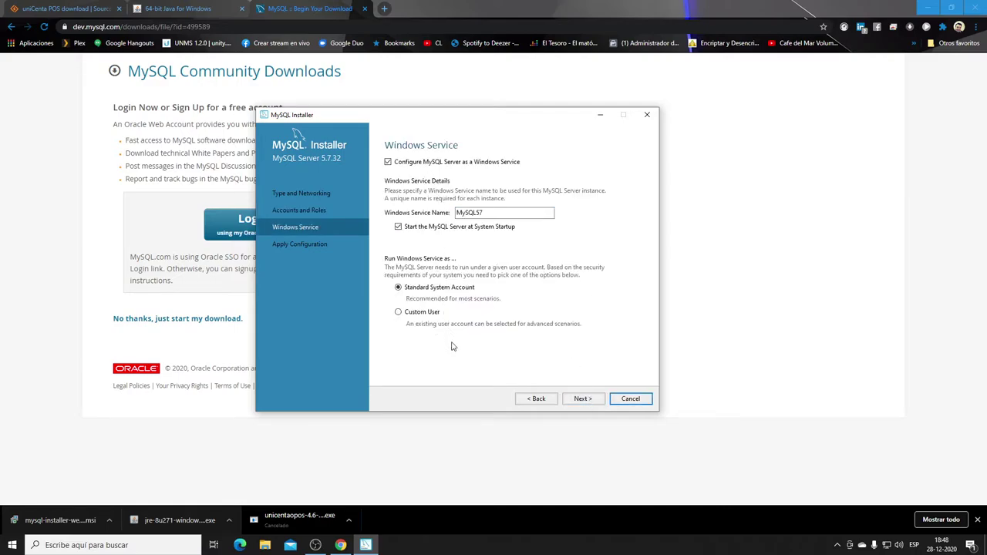
pyautogui.click(578, 399)
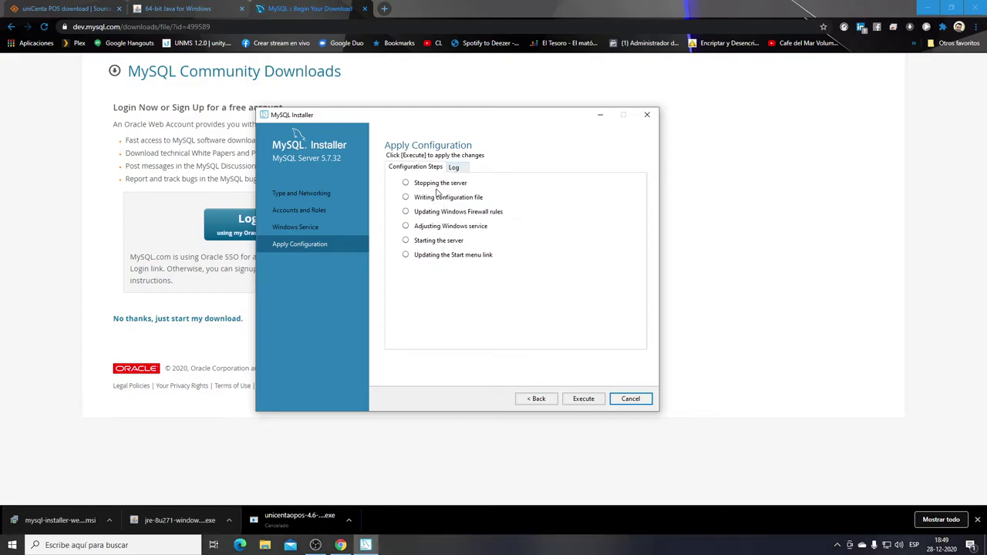
# Glance at the log, then cancel the Server 5.7.32 reconfiguration without executing its six steps.
pyautogui.click(453, 168)
pyautogui.click(431, 168)
pyautogui.click(638, 404)
pyautogui.click(572, 321)
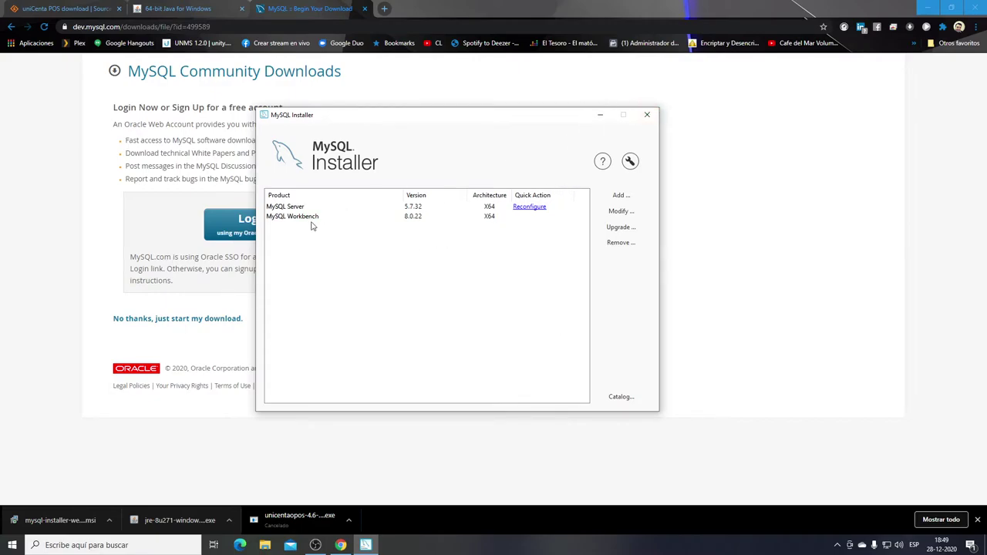
# Close MySQL Installer, launch MySQL Workbench 8.0 CE from Start via 'work', and close Chrome.
pyautogui.click(647, 114)
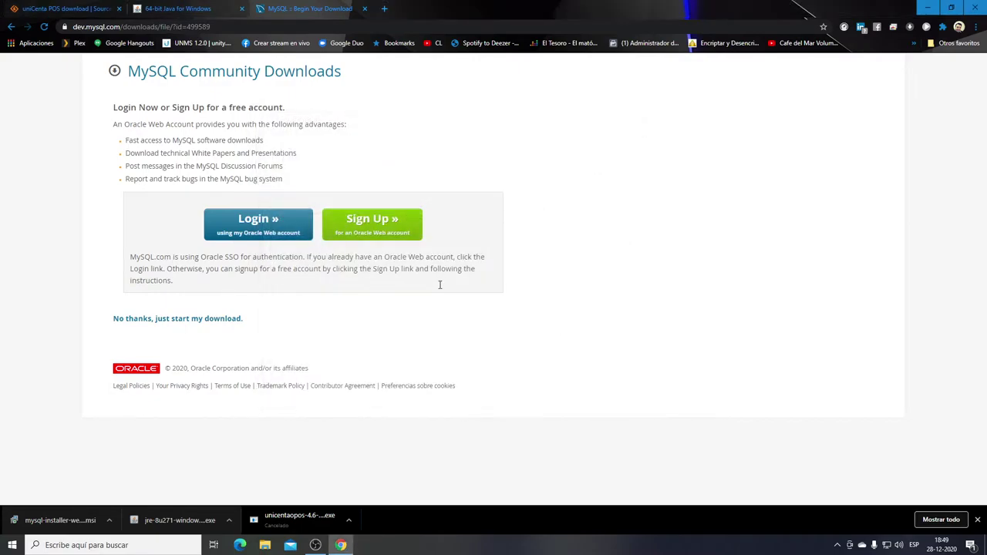
pyautogui.click(12, 544)
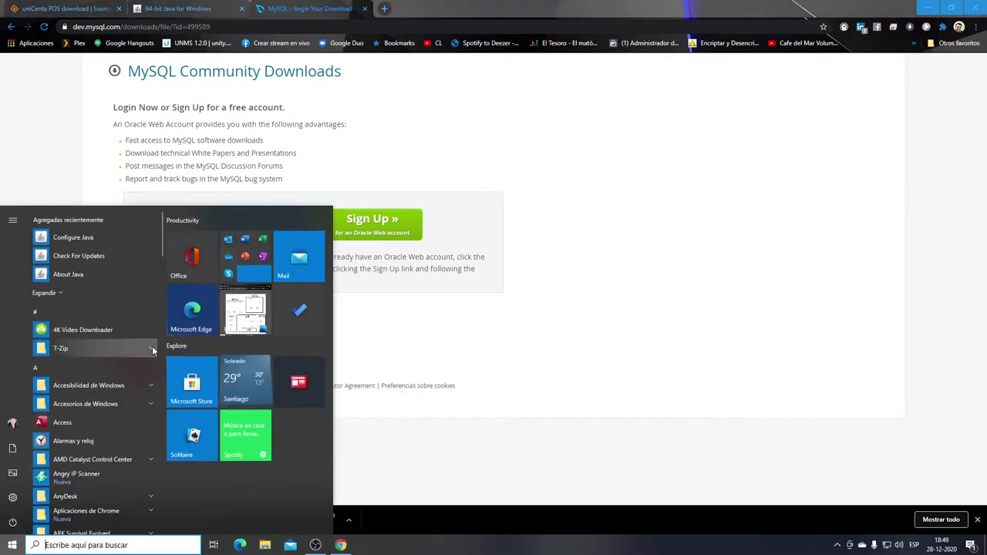
pyautogui.write('work')
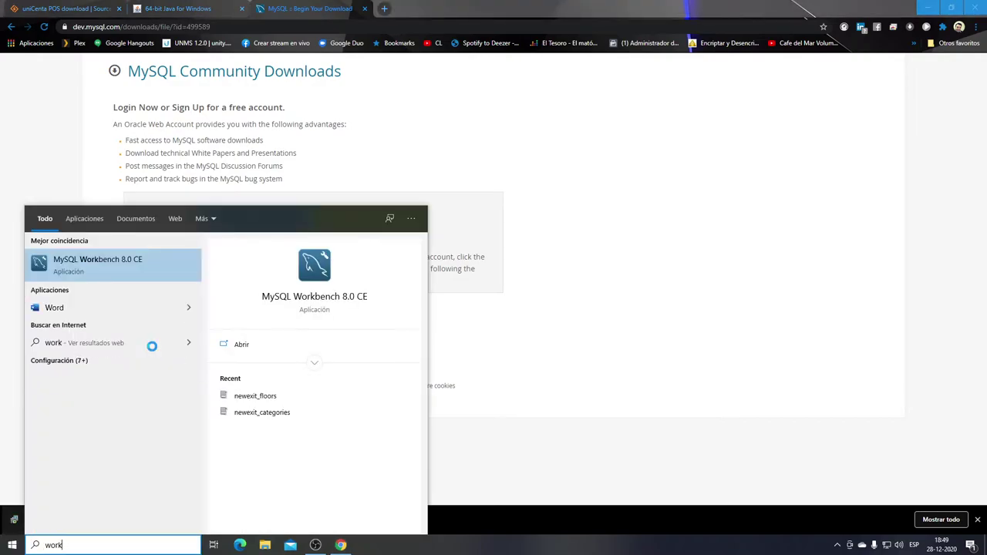
pyautogui.press('Return')
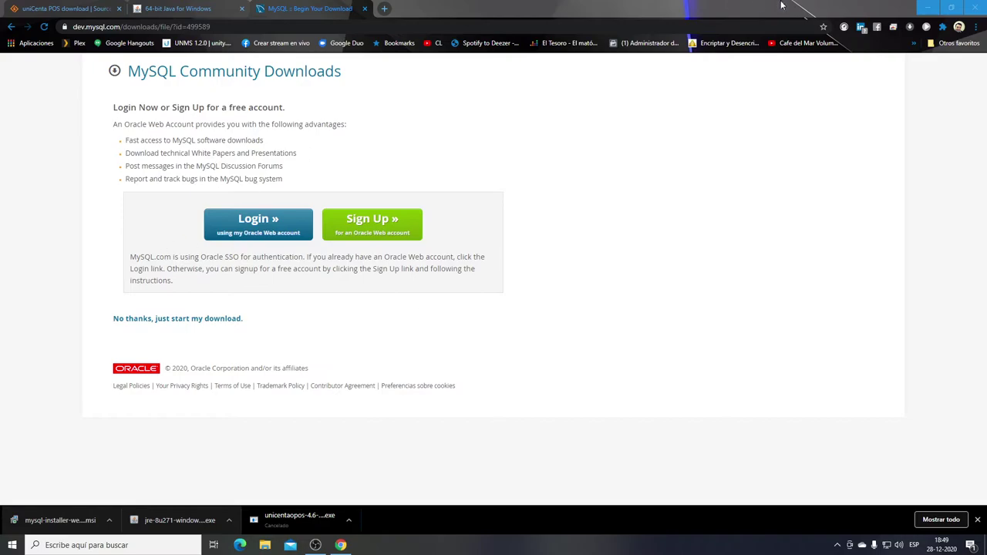
pyautogui.click(975, 7)
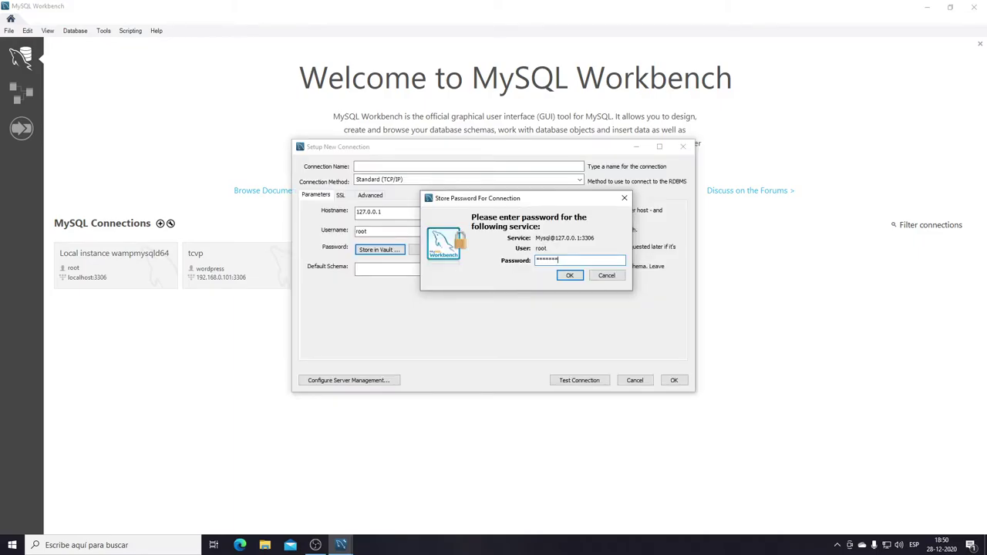
# Drop the draft connection named 'Servidor' and open the saved local1 connection (root at 127.0.0.1:3306).
pyautogui.click(573, 276)
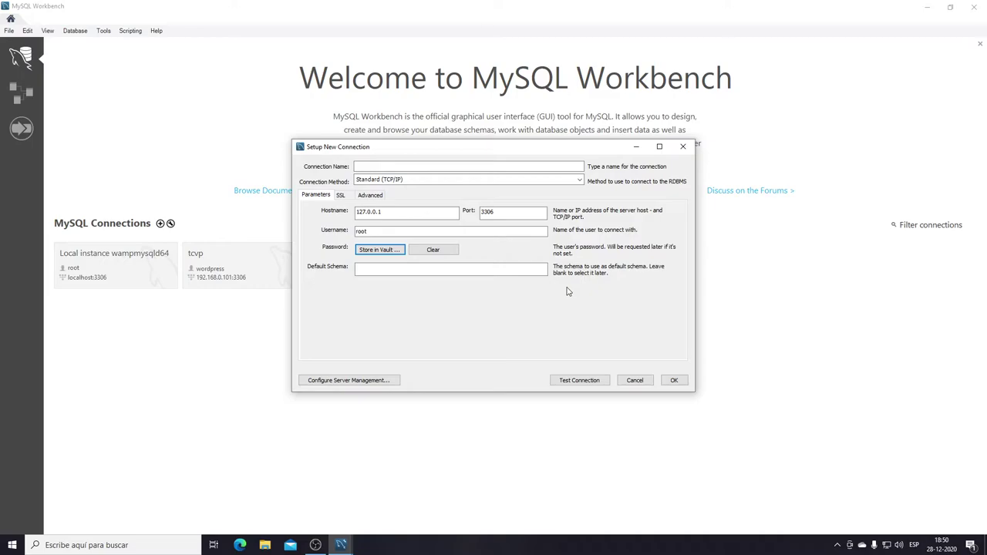
pyautogui.click(419, 167)
pyautogui.write('Servidor')
pyautogui.click(635, 380)
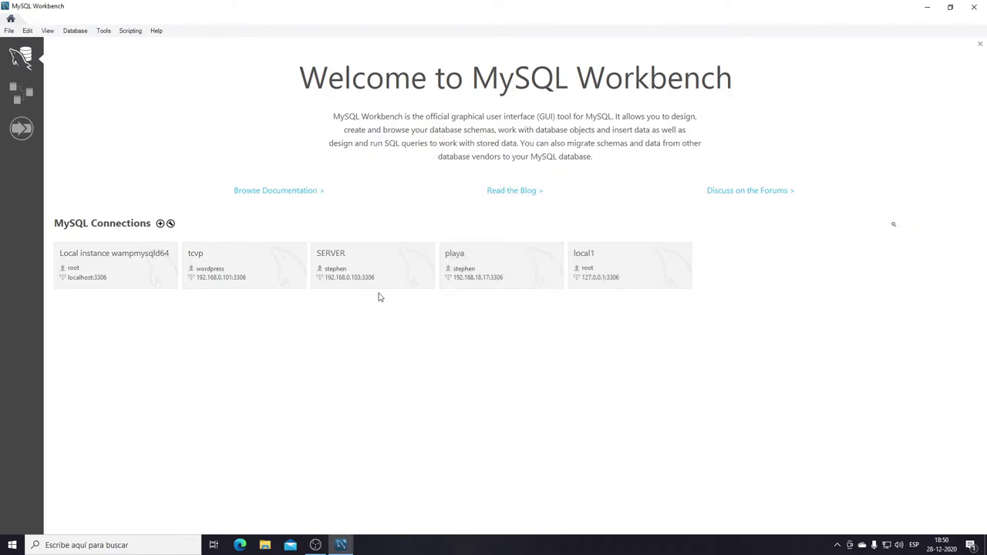
pyautogui.click(592, 276)
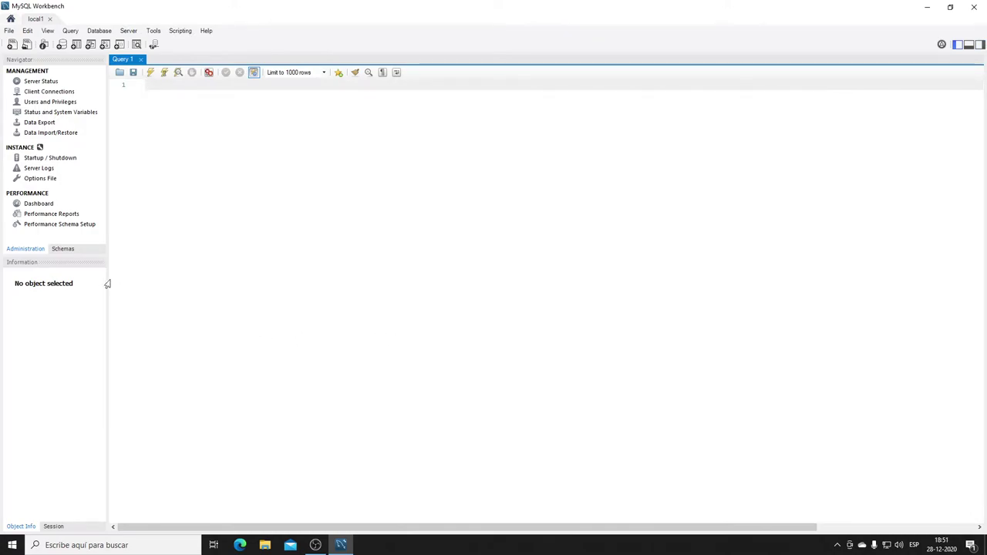
# Switch the Navigator between Administration and Schemas, ending on the schema list with newexit, playa, sunset, sys.
pyautogui.click(74, 253)
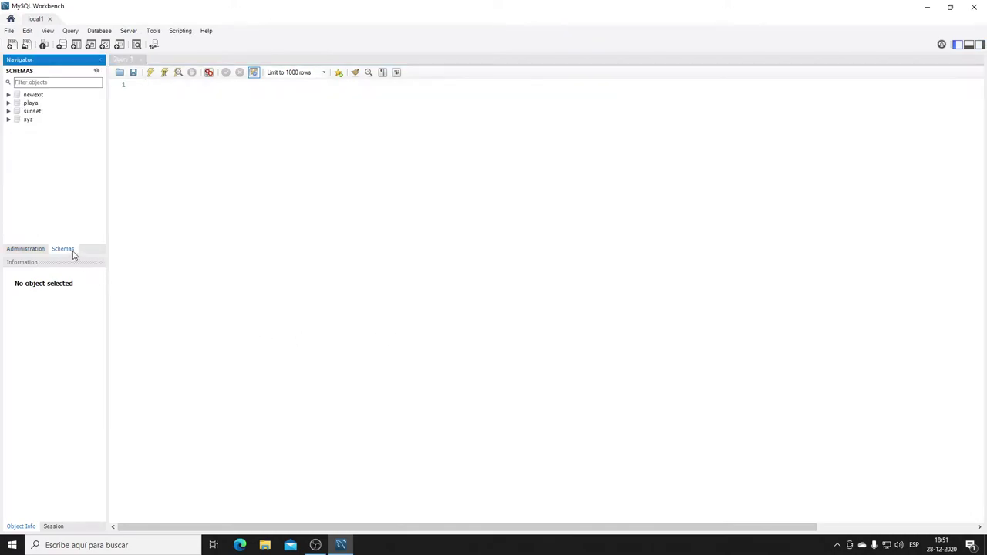
pyautogui.click(31, 253)
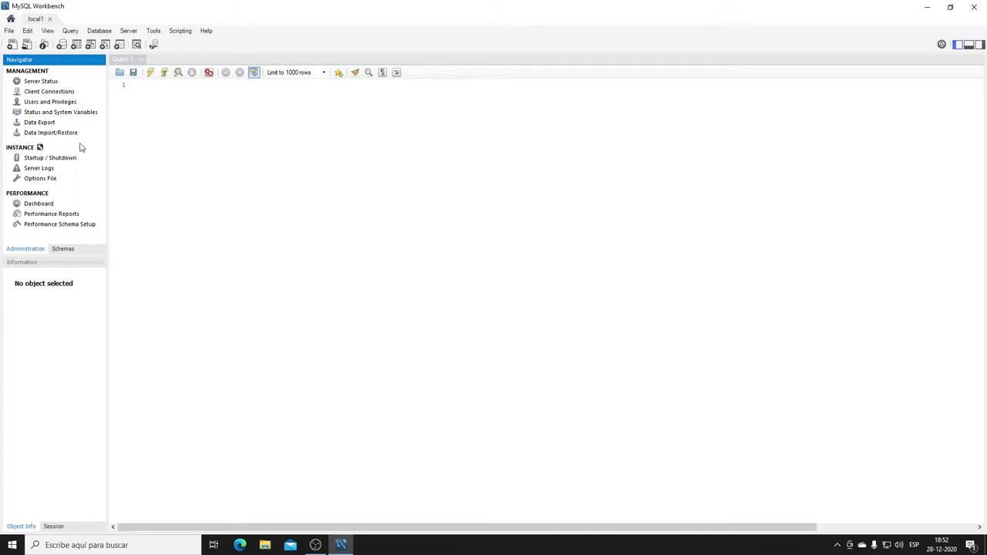
pyautogui.click(63, 249)
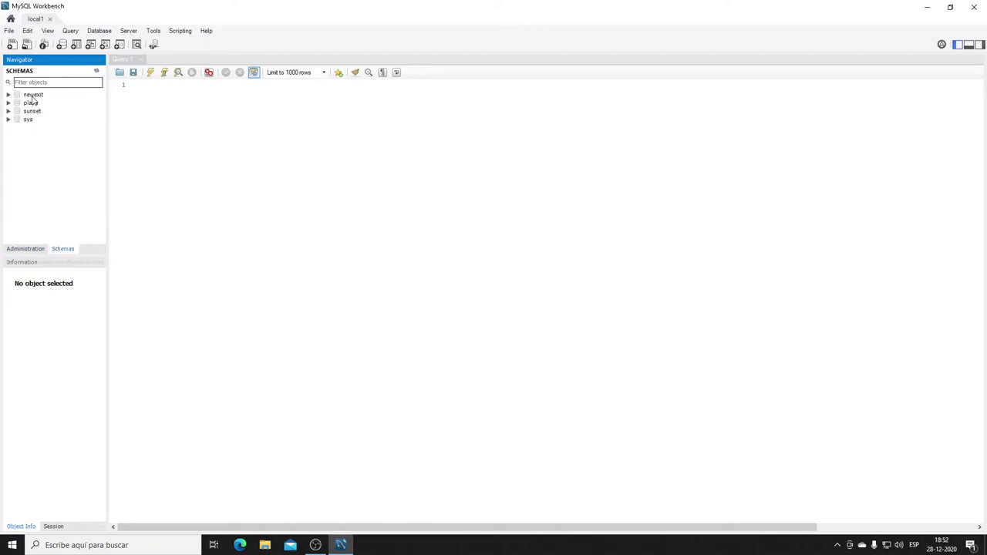
# Create a new schema from the Schemas list context menu, replacing the default name with unicenta.
pyautogui.rightClick(32, 158)
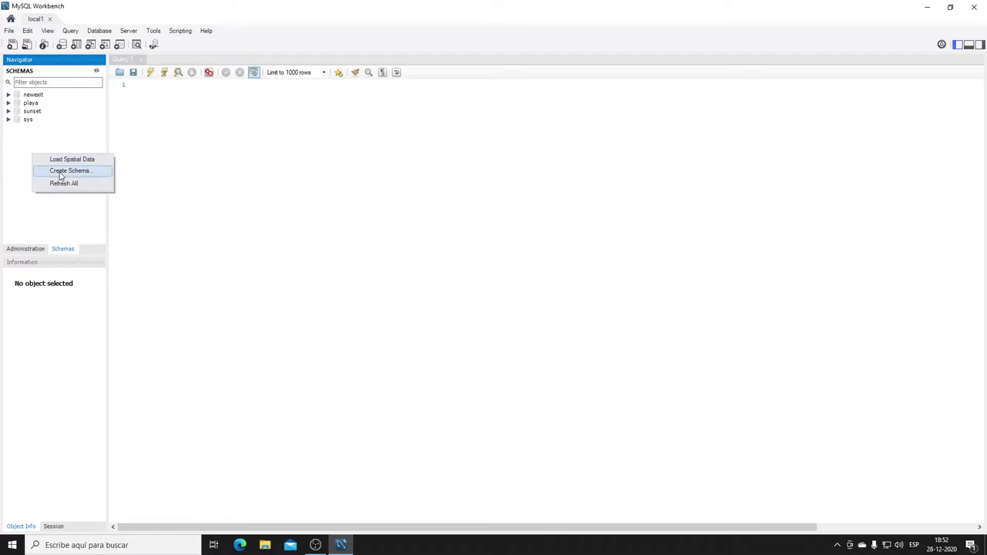
pyautogui.click(60, 176)
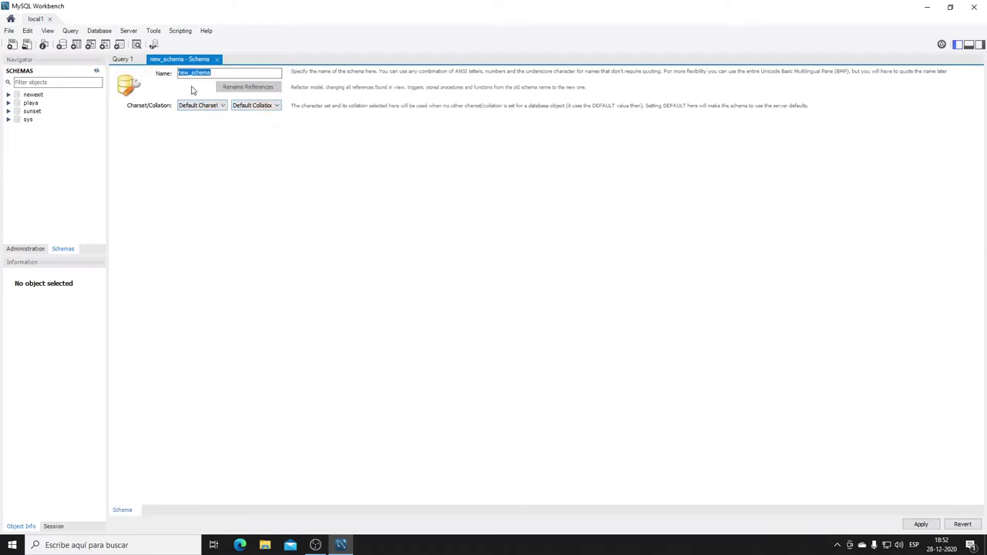
pyautogui.press('BackSpace')
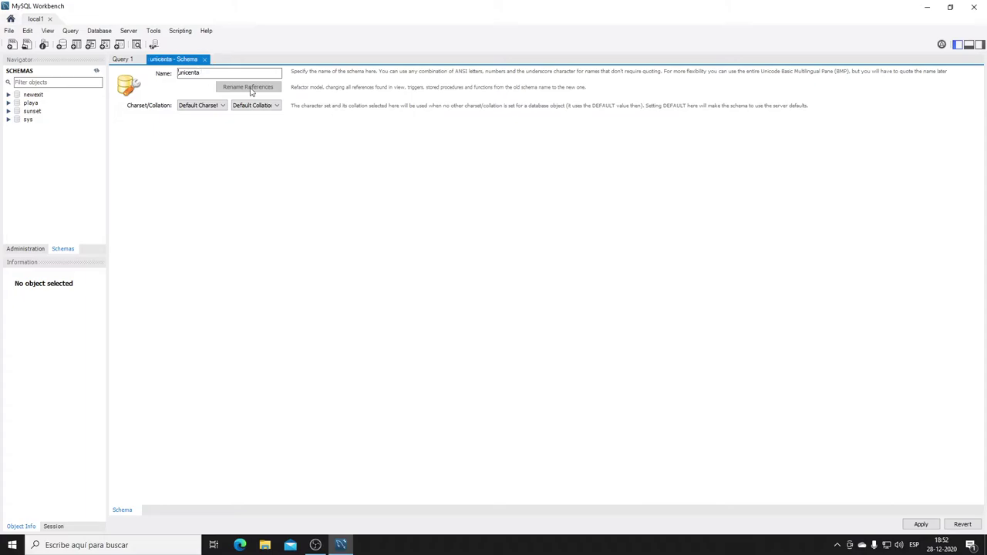
pyautogui.click(216, 108)
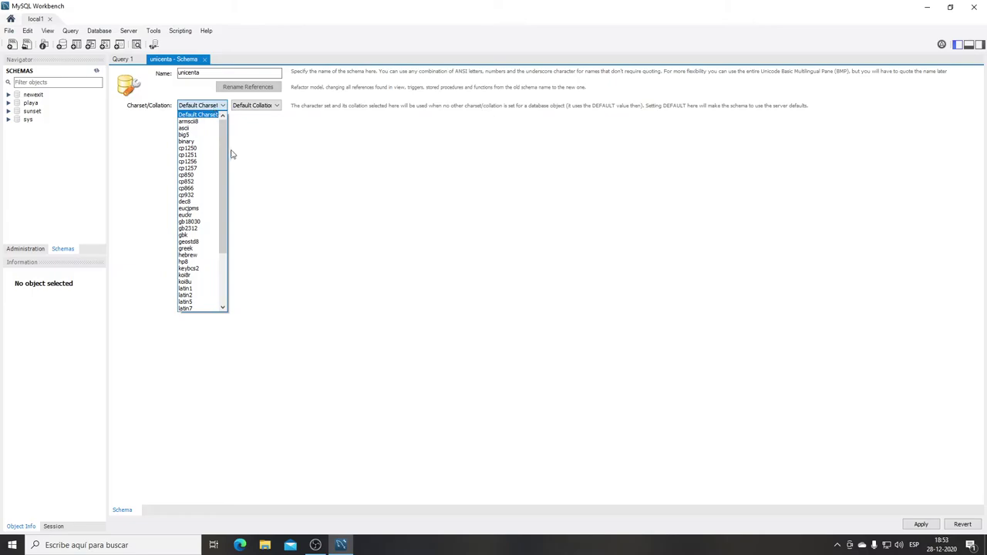
# Set the unicenta schema to charset utf8 and collation utf8_general_ci, then apply.
pyautogui.moveTo(223, 174); pyautogui.dragTo(221, 268)
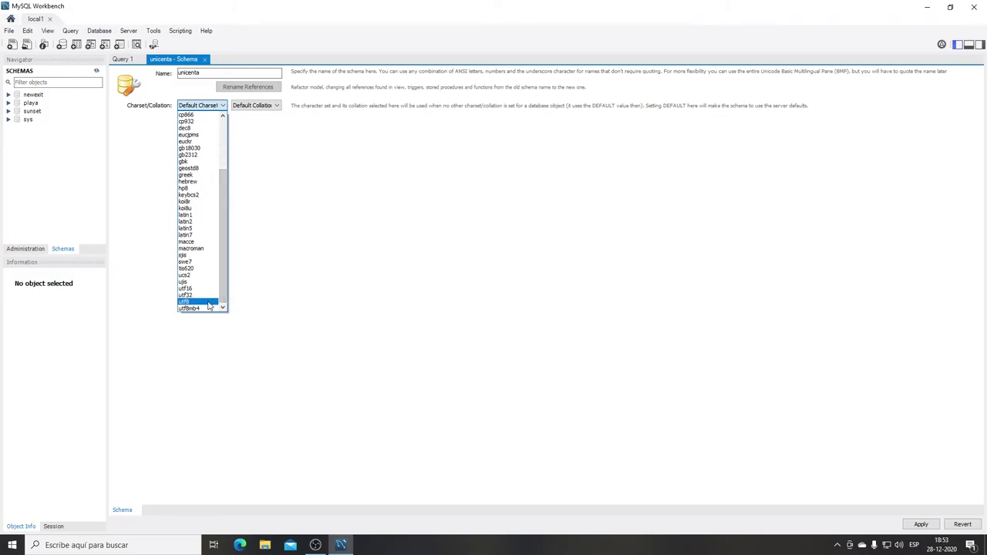
pyautogui.click(208, 303)
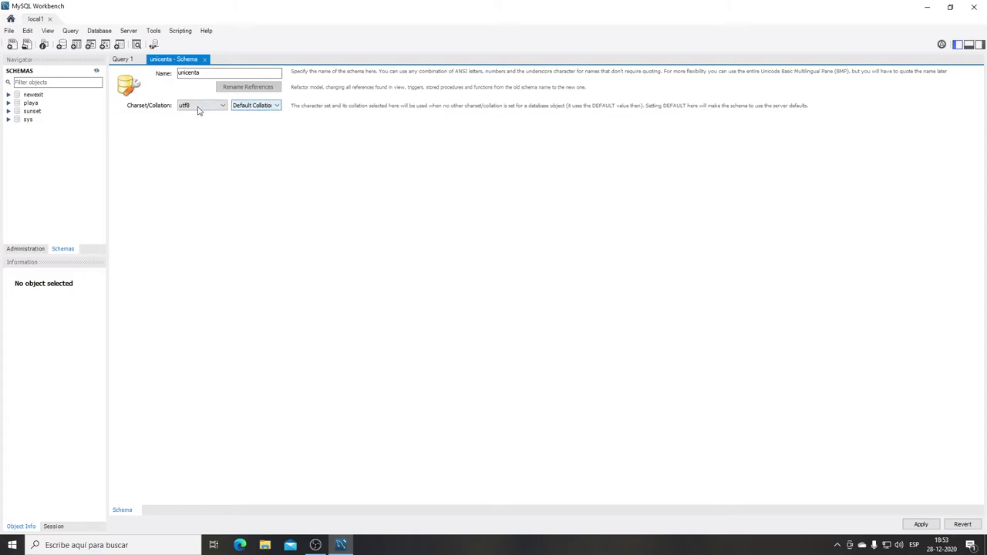
pyautogui.click(247, 107)
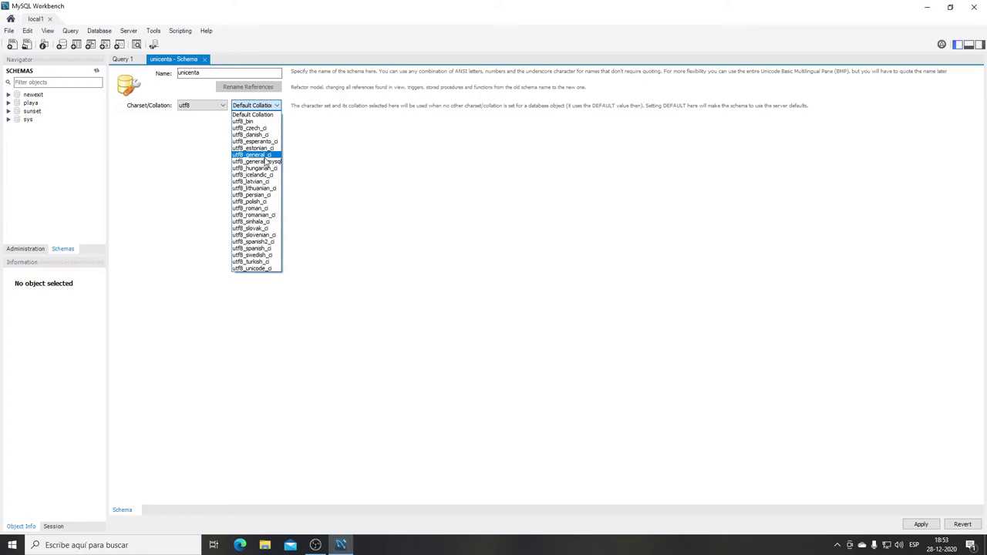
pyautogui.click(265, 156)
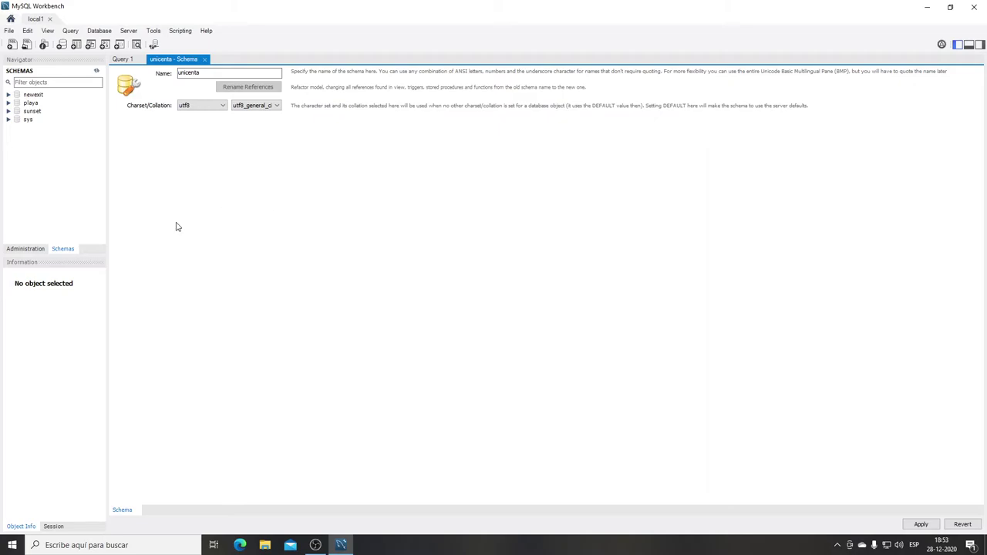
pyautogui.click(922, 525)
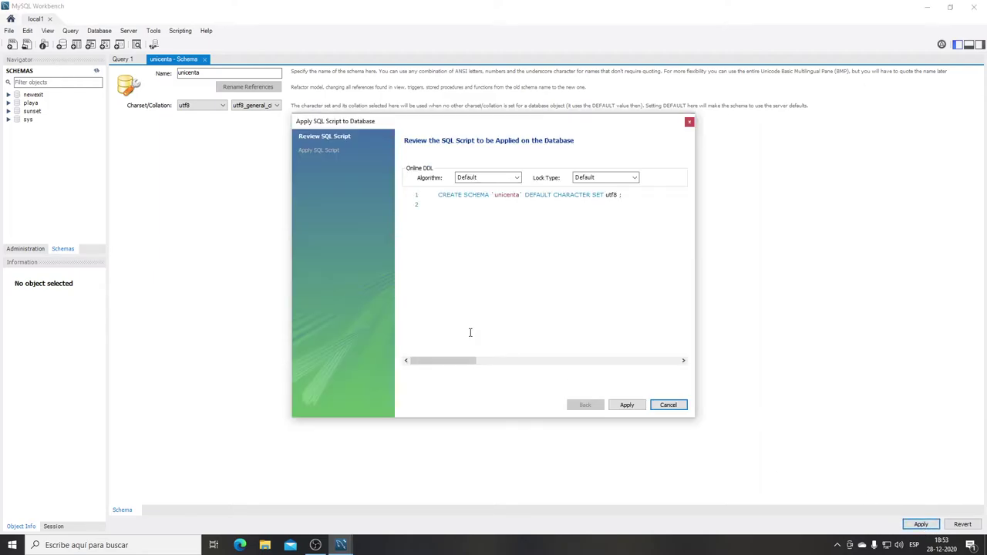
# Run the CREATE SCHEMA `unicenta` script, select the new schema, and switch to Administration.
pyautogui.click(626, 406)
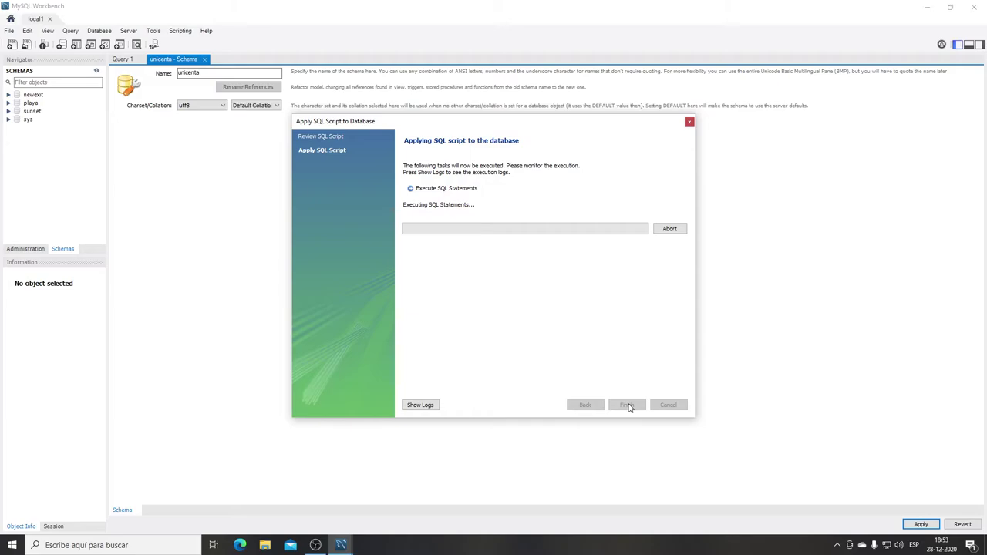
pyautogui.click(627, 405)
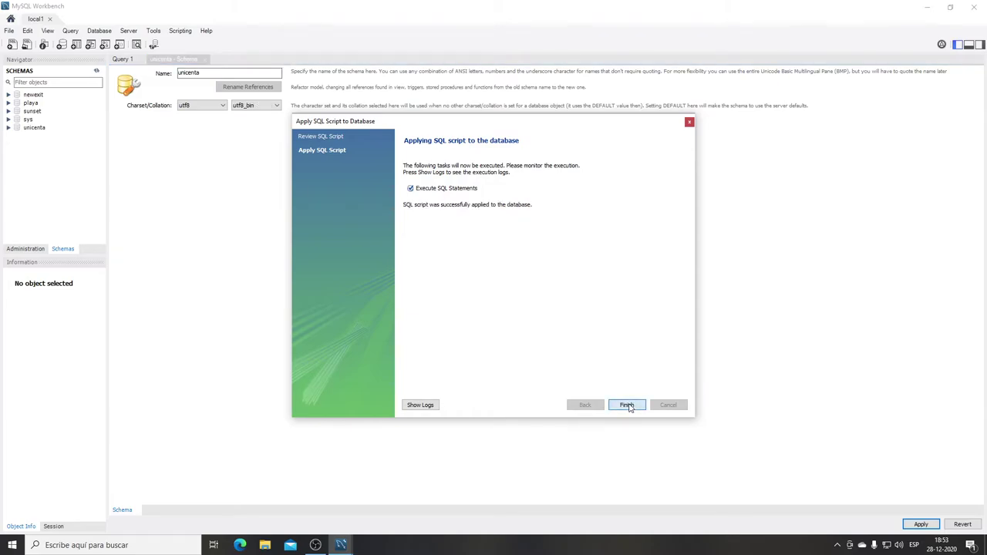
pyautogui.click(34, 129)
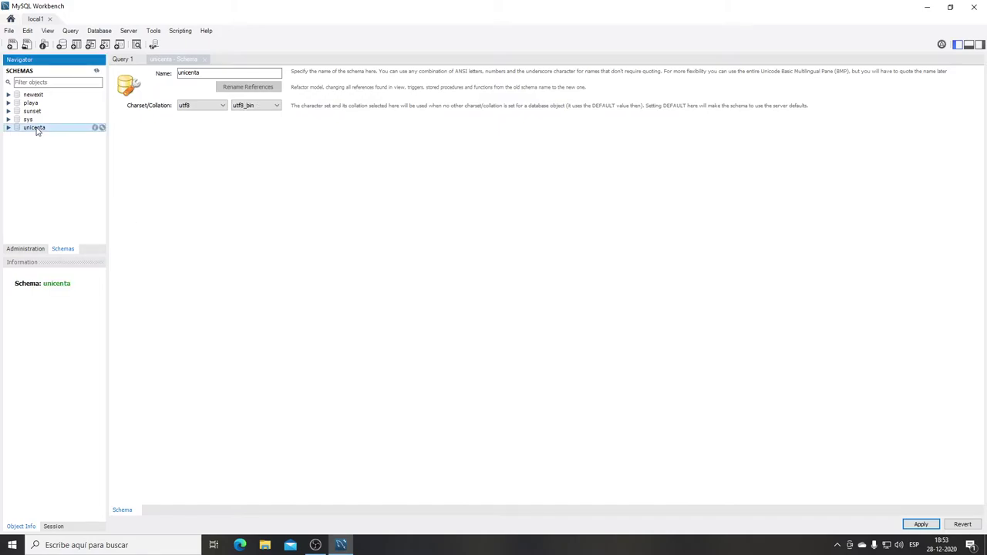
pyautogui.click(33, 251)
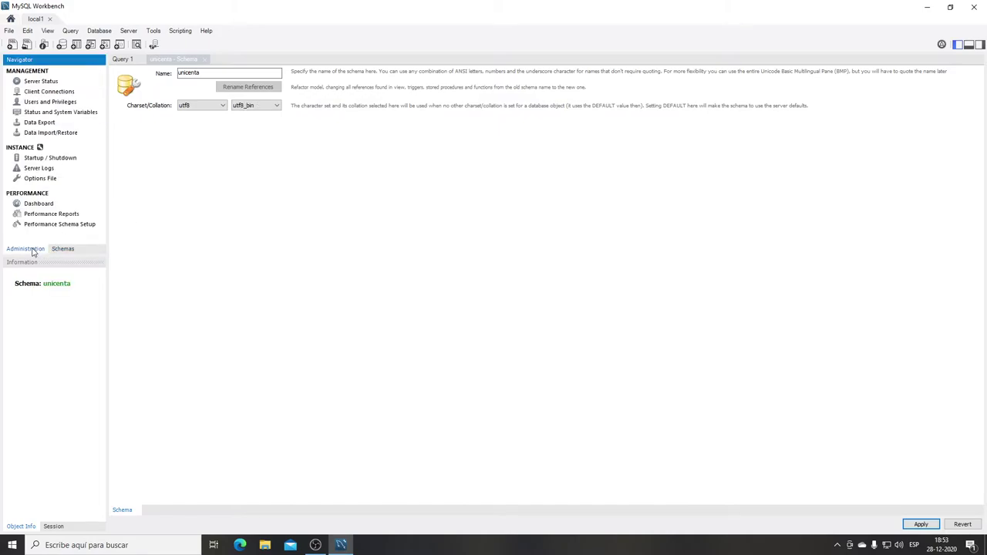
# In Users and Privileges, select the caja1 account, check its login name, and view its Account Limits.
pyautogui.click(42, 101)
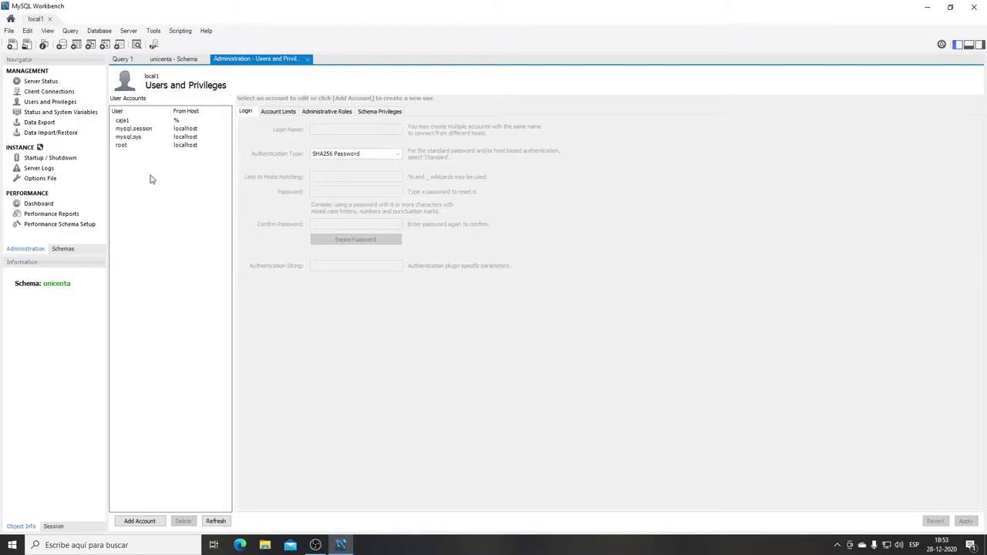
pyautogui.click(134, 122)
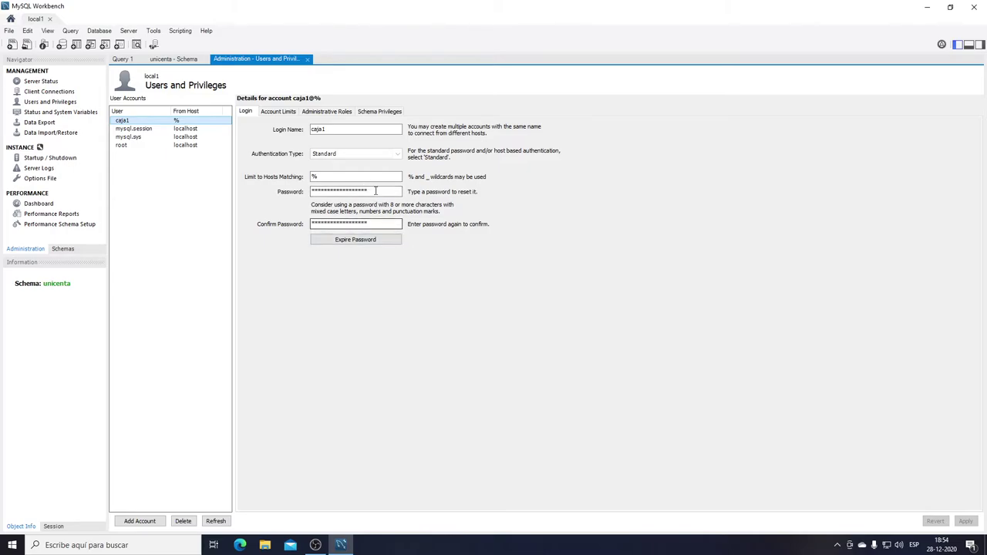
pyautogui.click(327, 129)
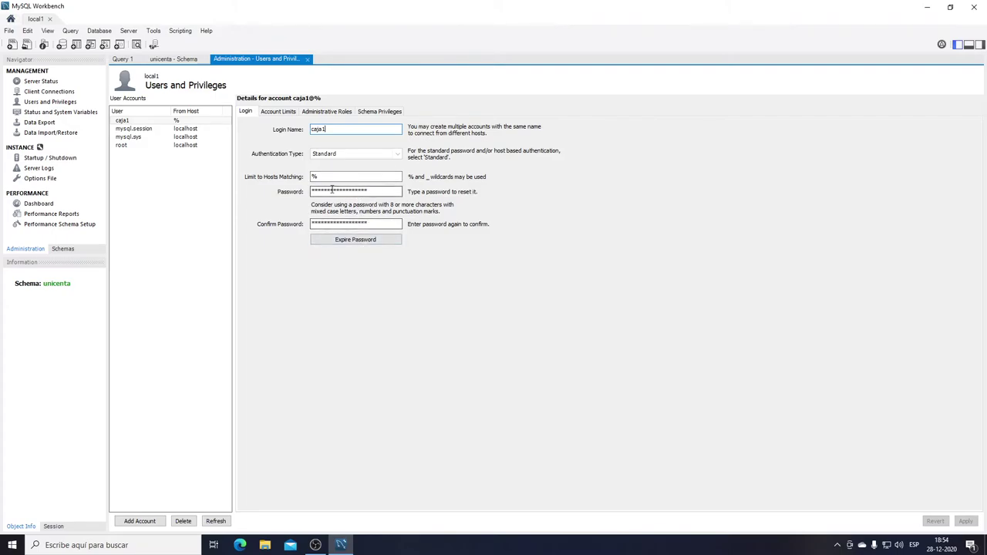
pyautogui.click(287, 112)
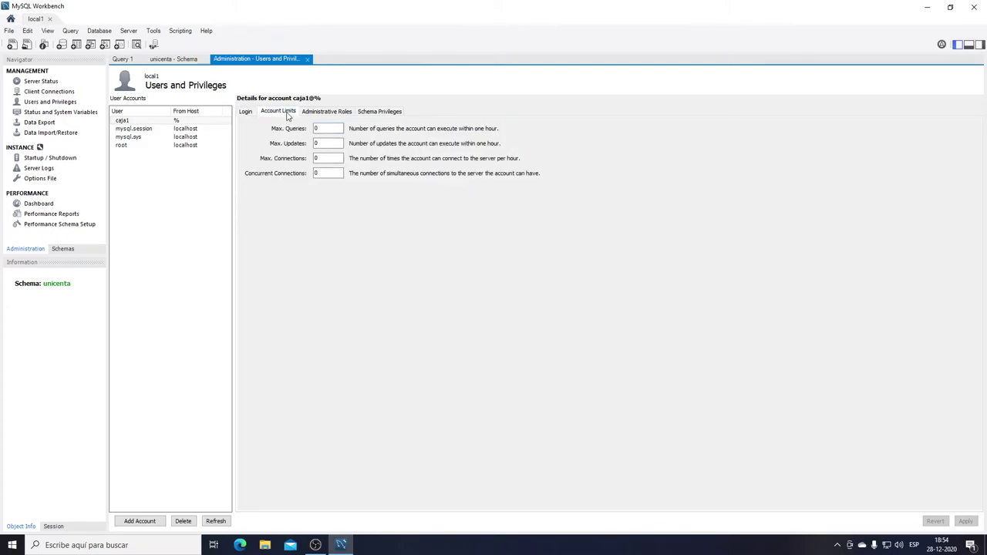
# Compare caja1's administrative roles against root's, then go to the Data Export page.
pyautogui.click(314, 113)
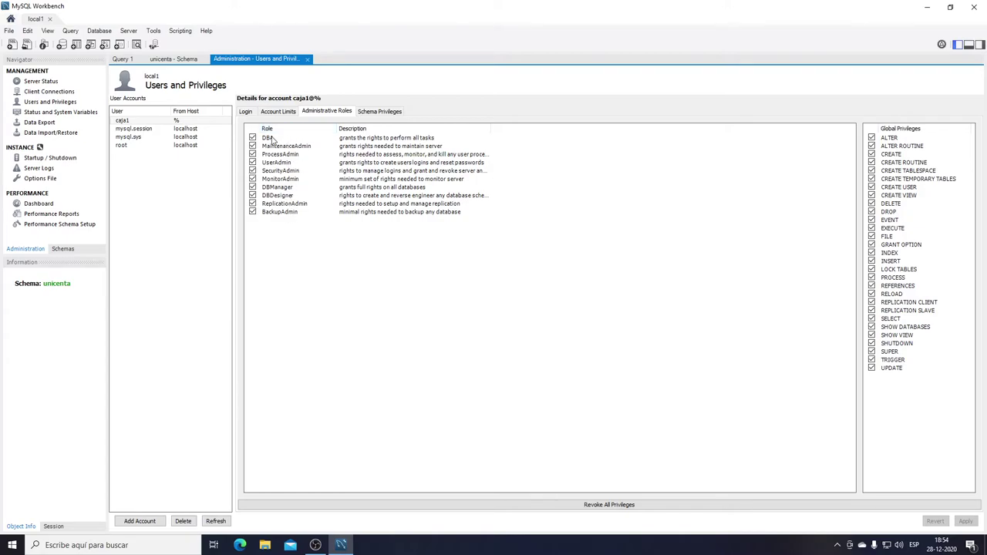
pyautogui.click(152, 146)
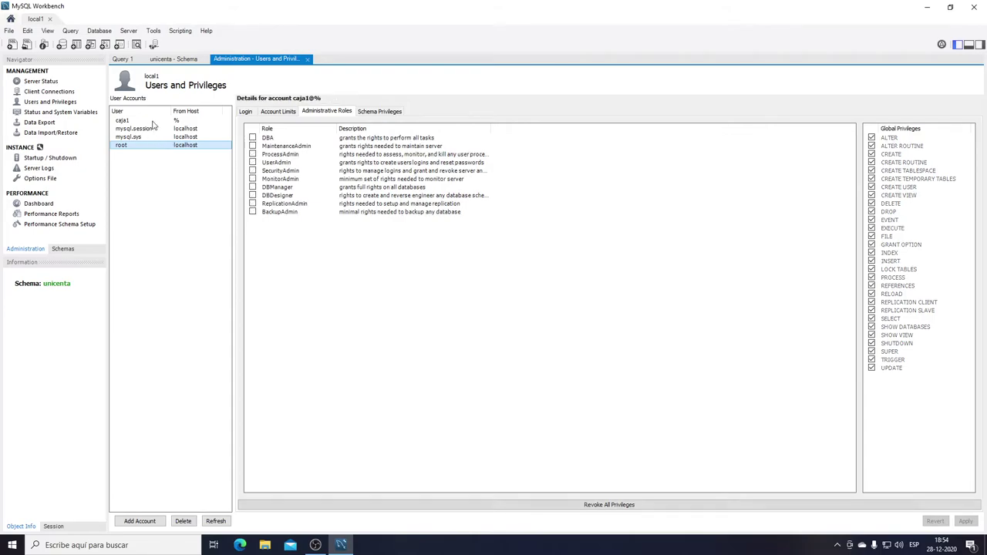
pyautogui.click(153, 122)
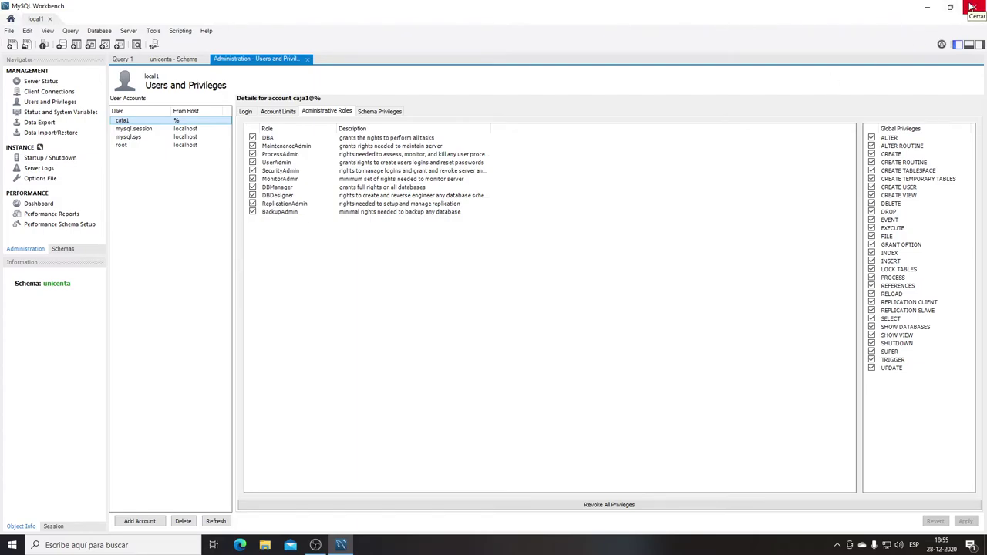
pyautogui.click(45, 126)
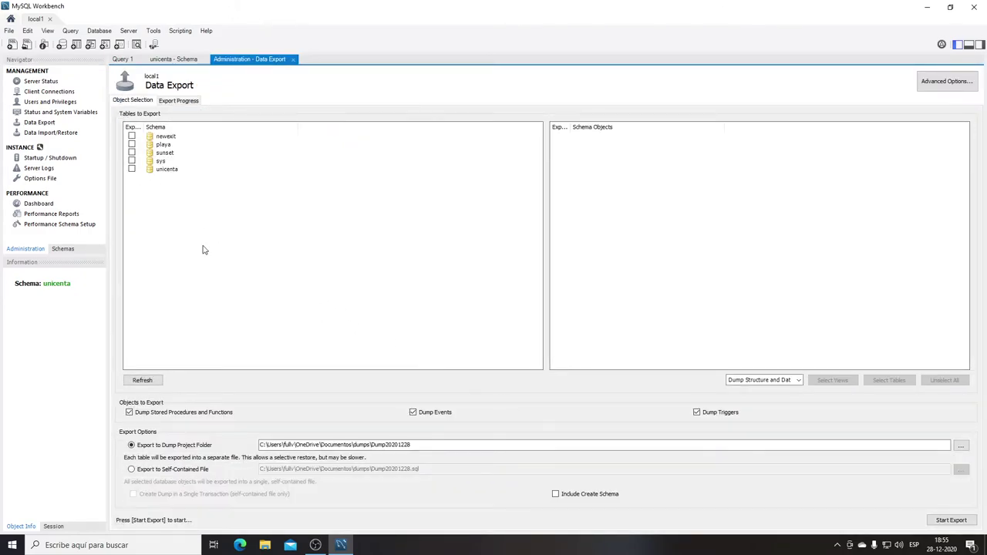
# Tick the unicenta schema for export, select the dump folder path, and close Workbench.
pyautogui.click(132, 169)
pyautogui.click(383, 444)
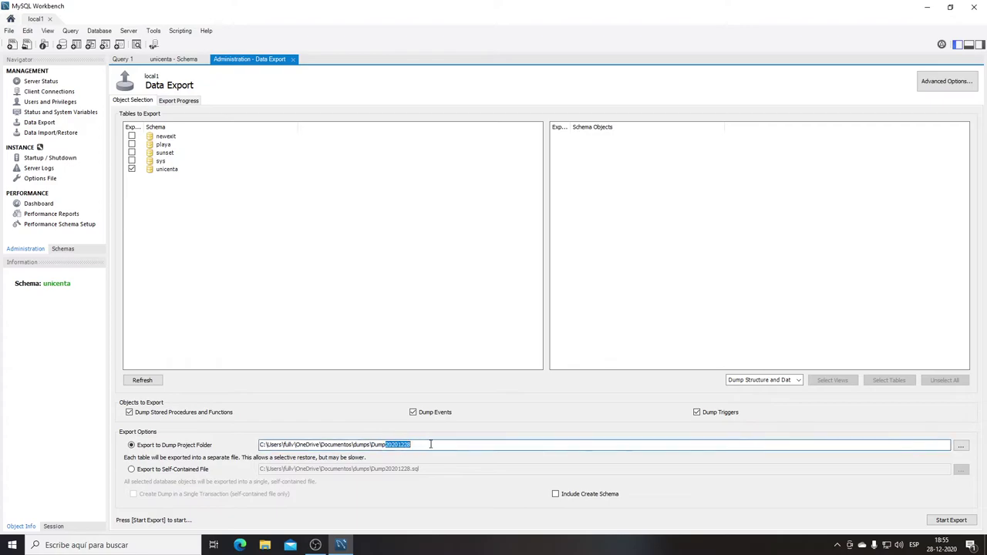
pyautogui.moveTo(371, 445); pyautogui.dragTo(426, 445)
pyautogui.moveTo(267, 444); pyautogui.dragTo(259, 444)
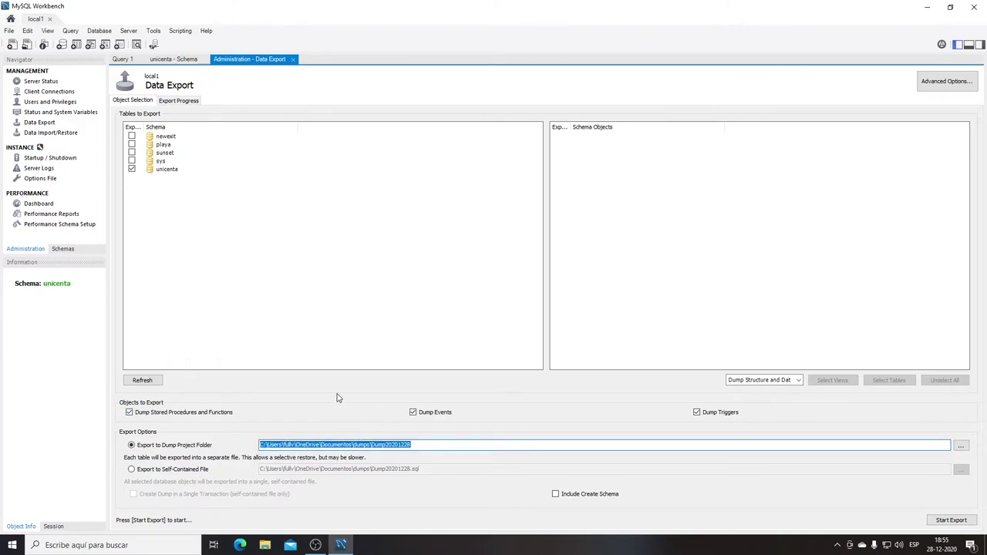
pyautogui.click(984, 5)
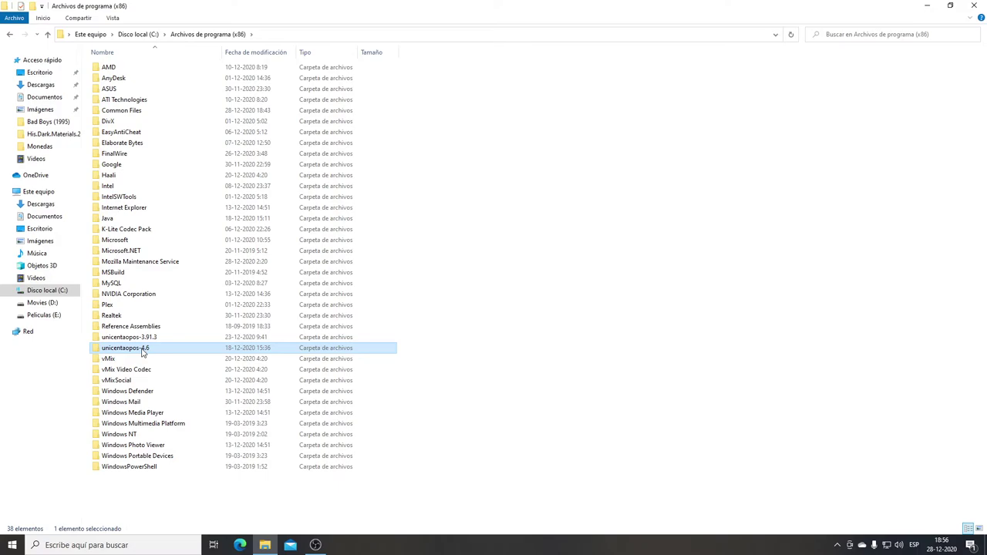
# Open the unicentaopos-4.6 folder in File Explorer.
pyautogui.doubleClick(142, 351)
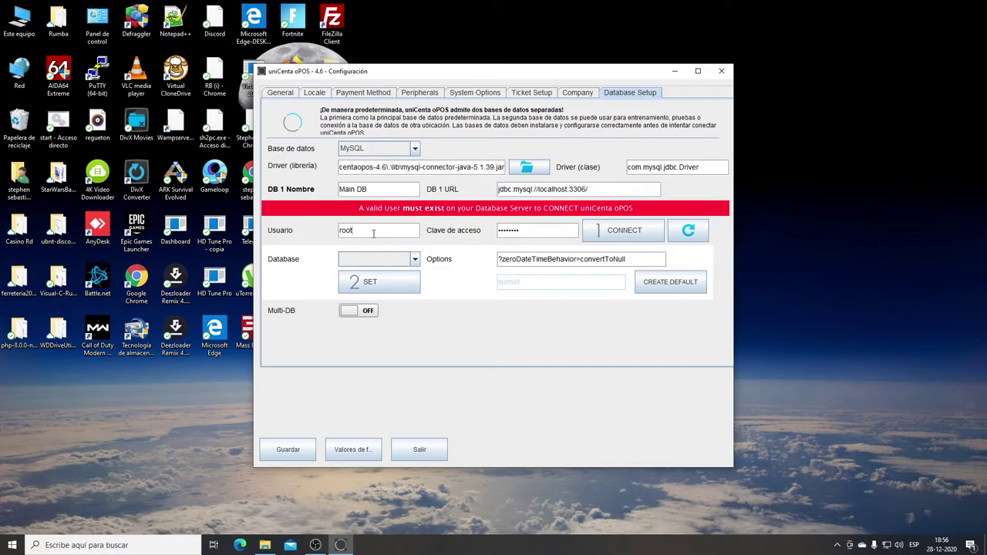
# Replace user root with caja1, connect to the MySQL server, and list its databases.
pyautogui.doubleClick(374, 233)
pyautogui.write('caja1')
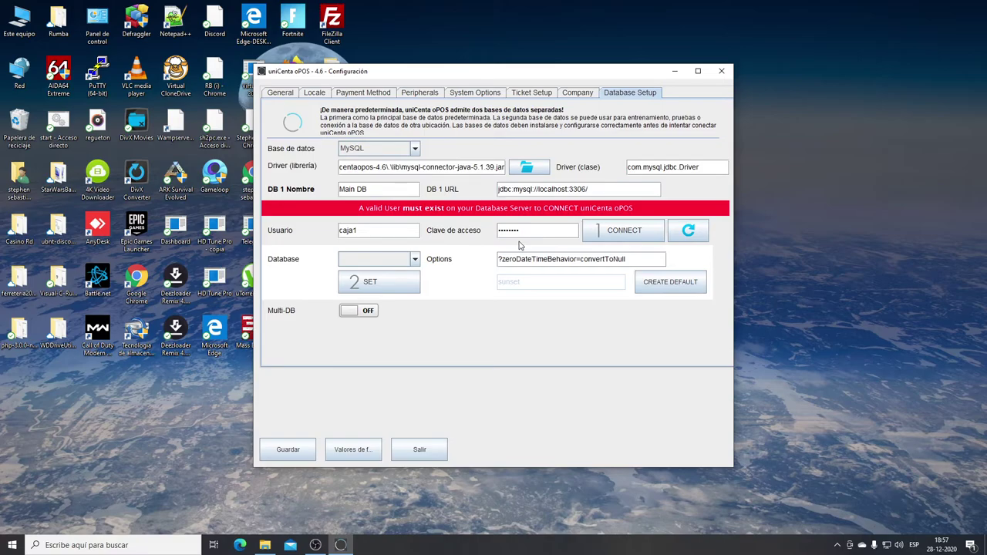
pyautogui.click(688, 230)
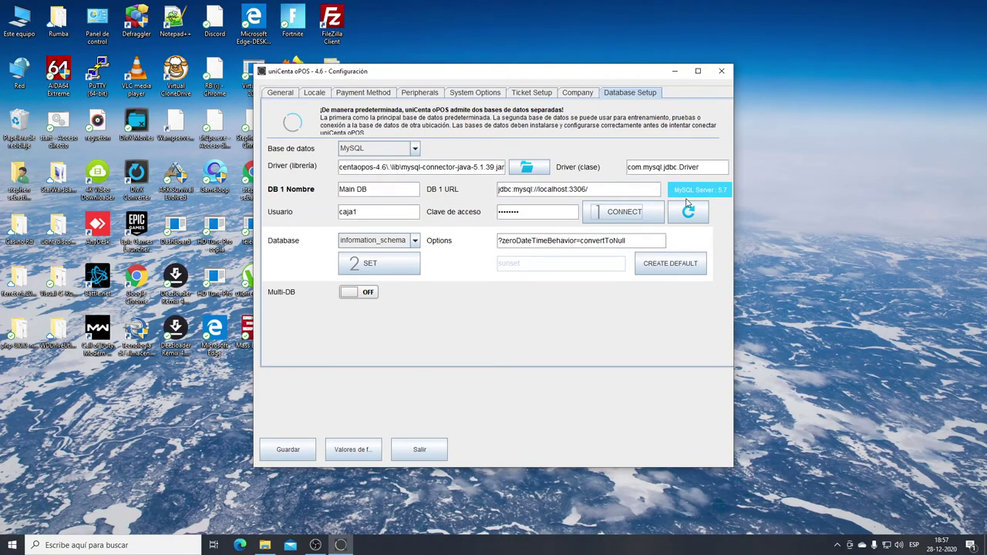
pyautogui.click(414, 242)
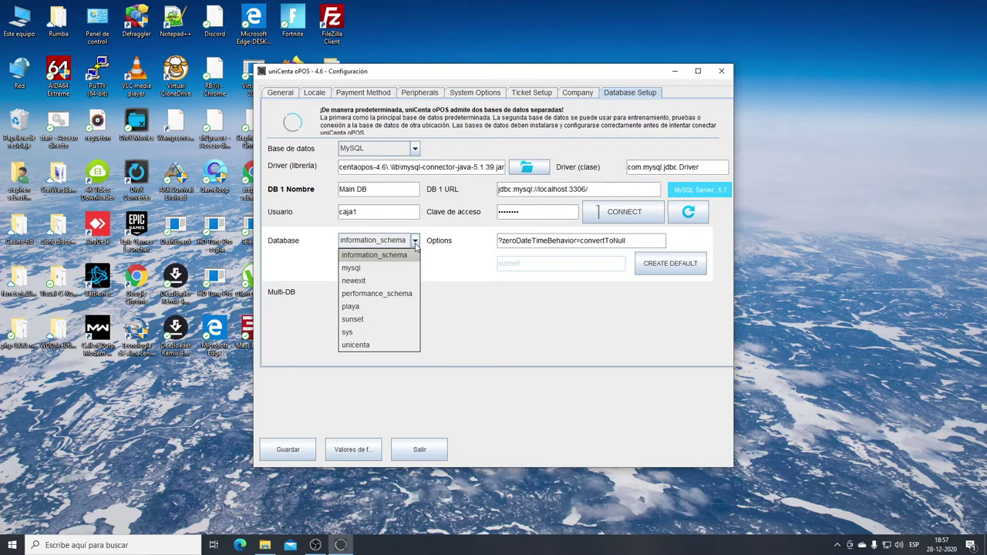
# Choose unicenta as the connection's database.
pyautogui.click(355, 345)
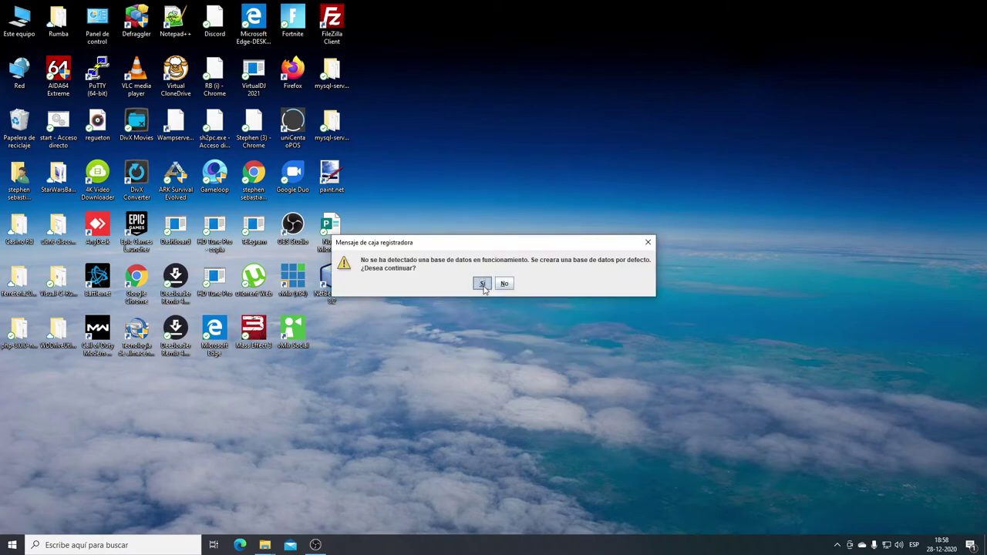
# Answer Sí to create the default database.
pyautogui.click(482, 284)
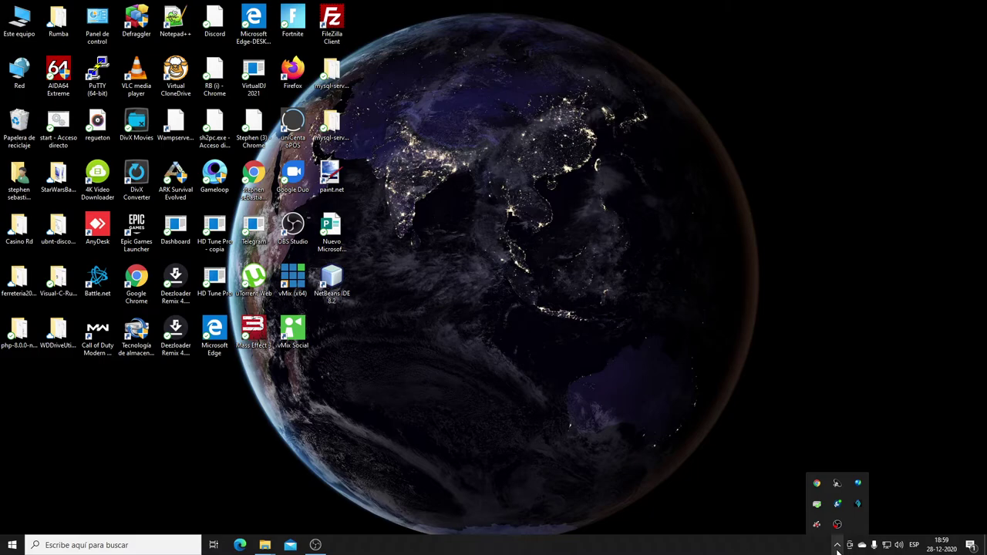
# Dismiss the hidden notification icons popup on the taskbar.
pyautogui.click(837, 548)
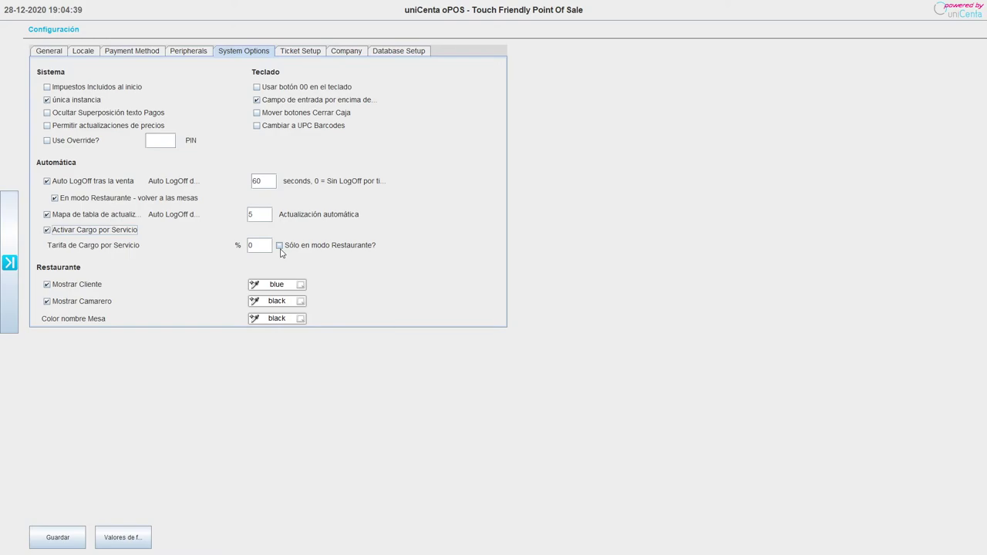
# Tick 'Sólo en modo Restaurante?' for the 10% service charge, then view Ticket Setup.
pyautogui.click(279, 245)
pyautogui.click(318, 51)
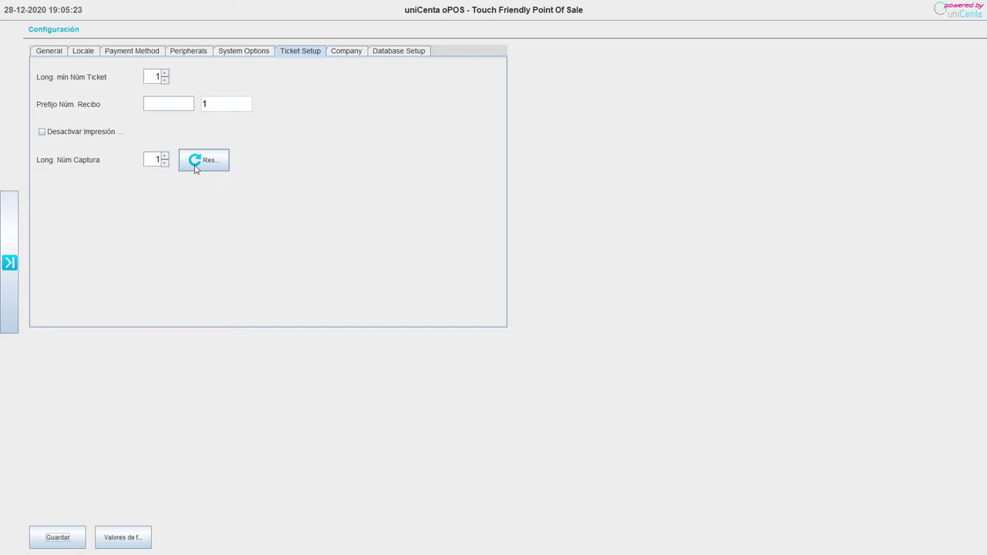
# Save the configuration from Database Setup and acknowledge the saved message.
pyautogui.click(341, 52)
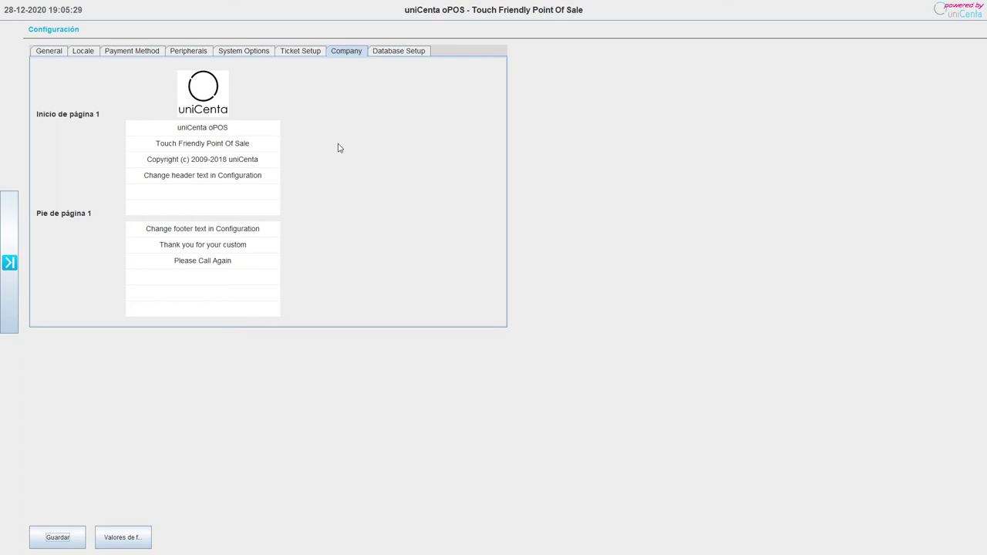
pyautogui.click(392, 55)
pyautogui.click(58, 537)
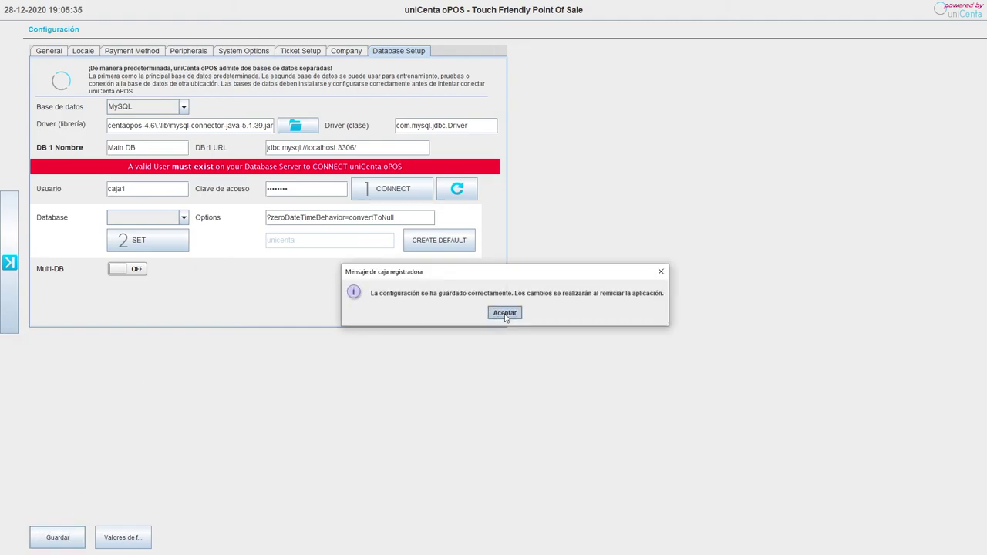
pyautogui.click(504, 312)
# Log out via Salir in the side menu and exit uniCenta oPOS.
pyautogui.click(7, 263)
pyautogui.click(32, 428)
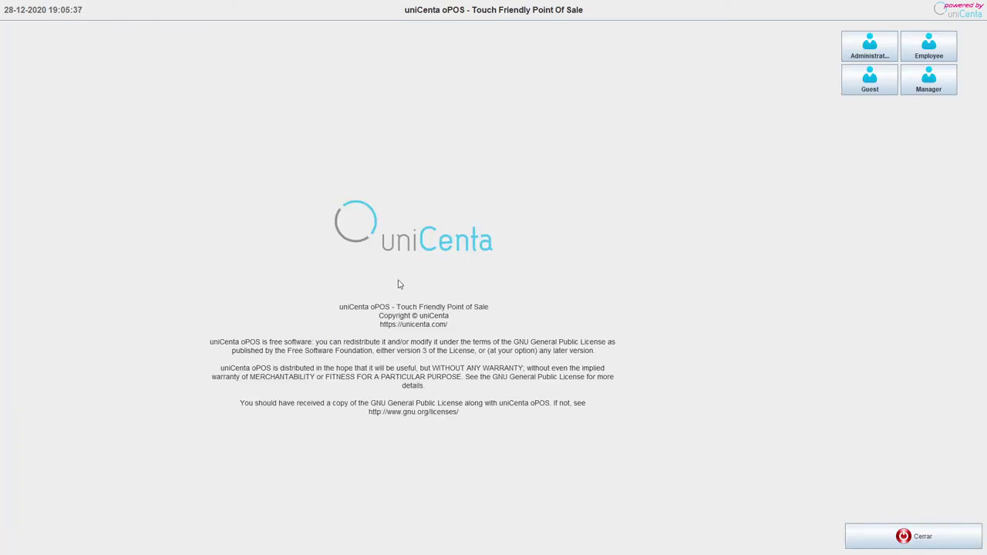
pyautogui.click(883, 537)
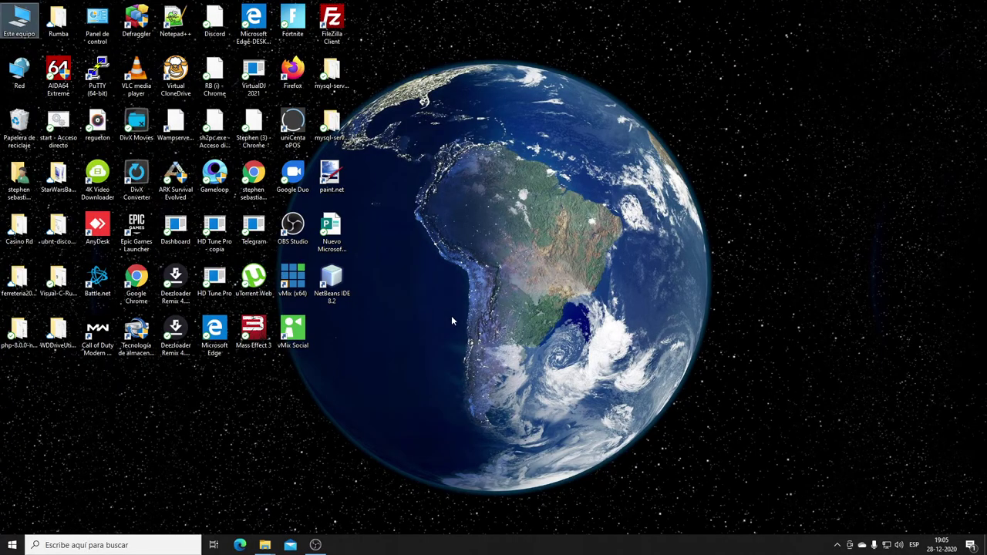
# Select the uniCenta oPOS desktop shortcut, then bring up File Explorer on Este equipo.
pyautogui.click(298, 135)
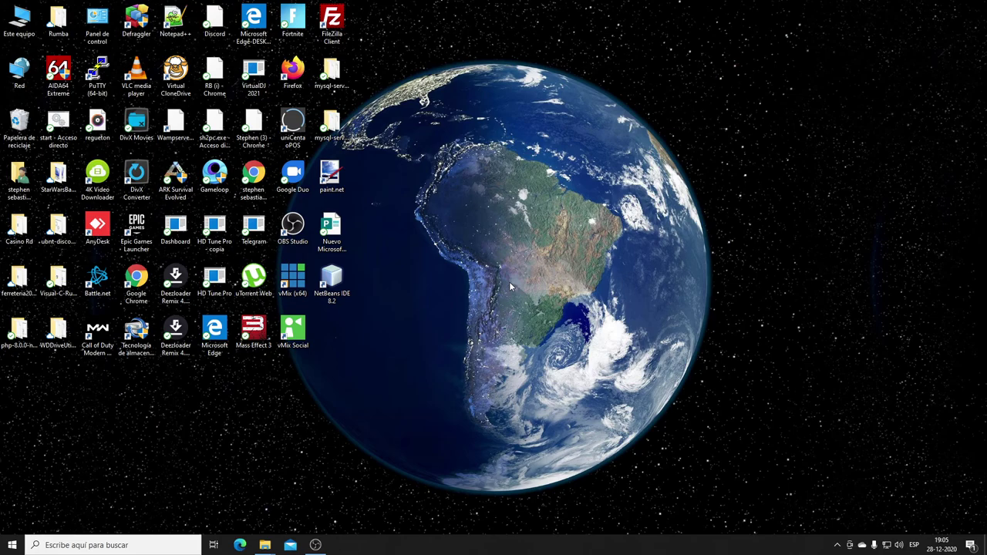
pyautogui.press('super+e')
pyautogui.moveTo(264, 545)
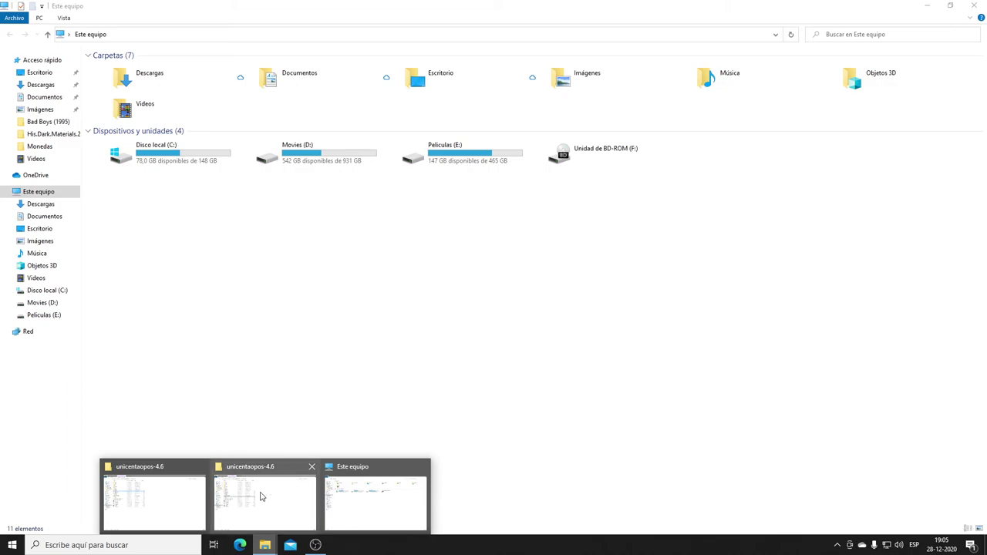
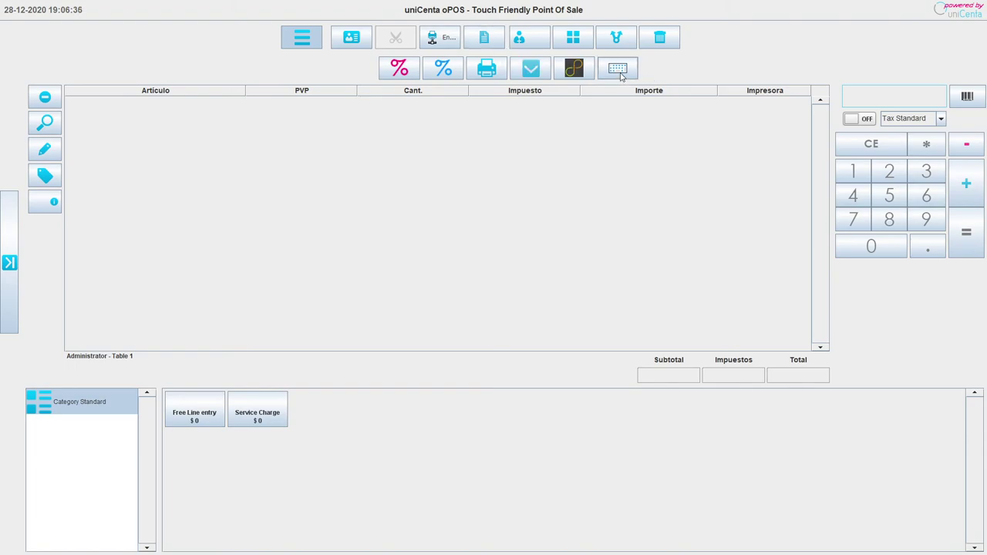
# Dismiss the osk.exe error and delete the Table 1 test ticket holding a Service Charge line.
pyautogui.click(621, 71)
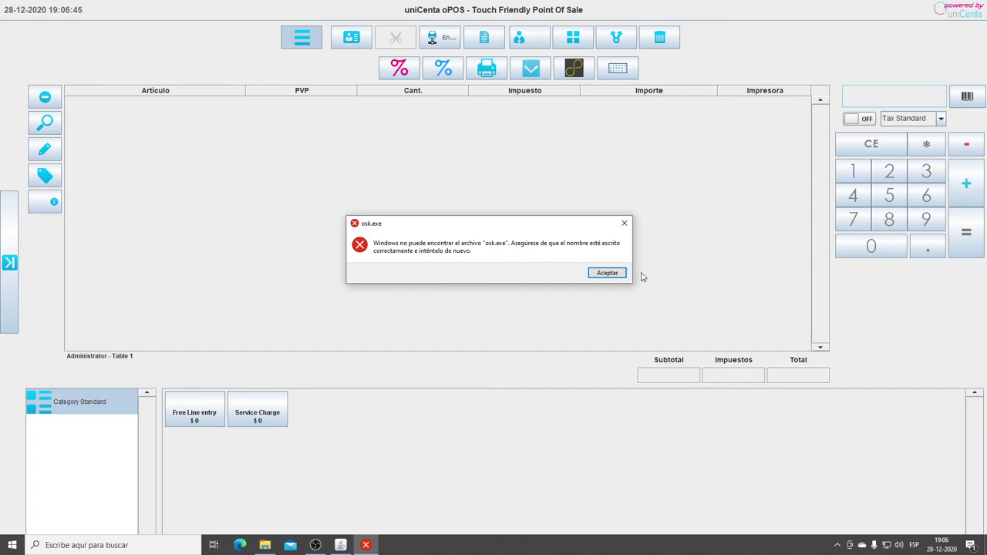
pyautogui.click(600, 273)
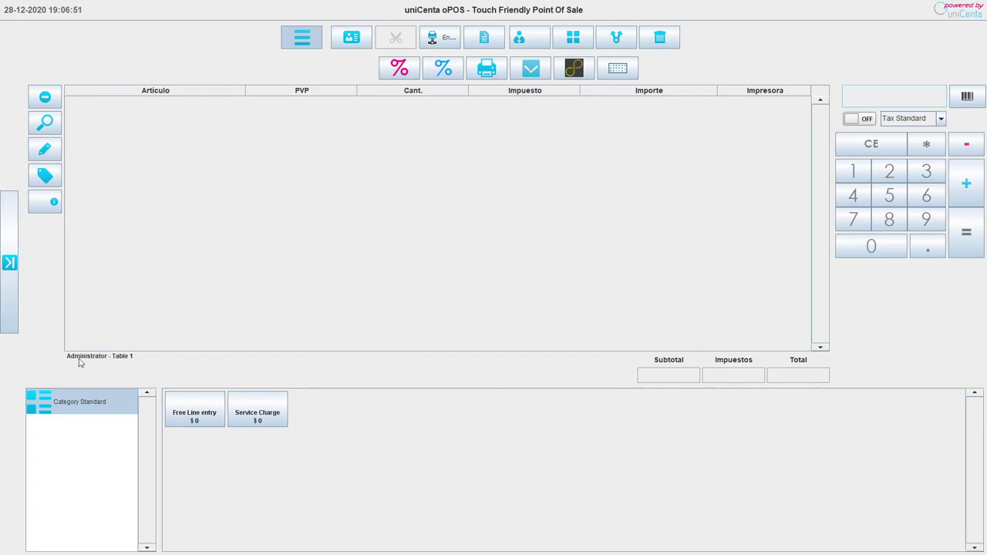
pyautogui.click(255, 424)
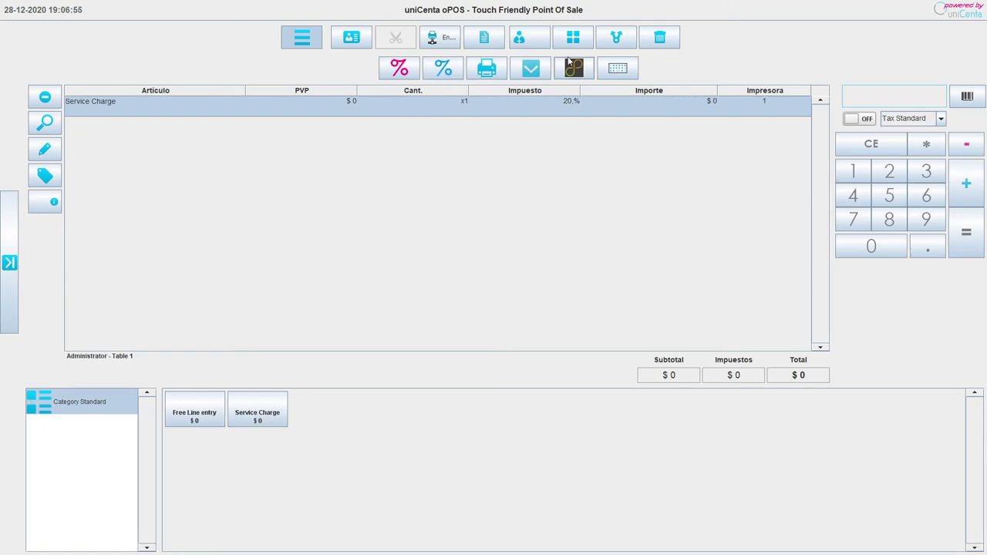
pyautogui.click(659, 47)
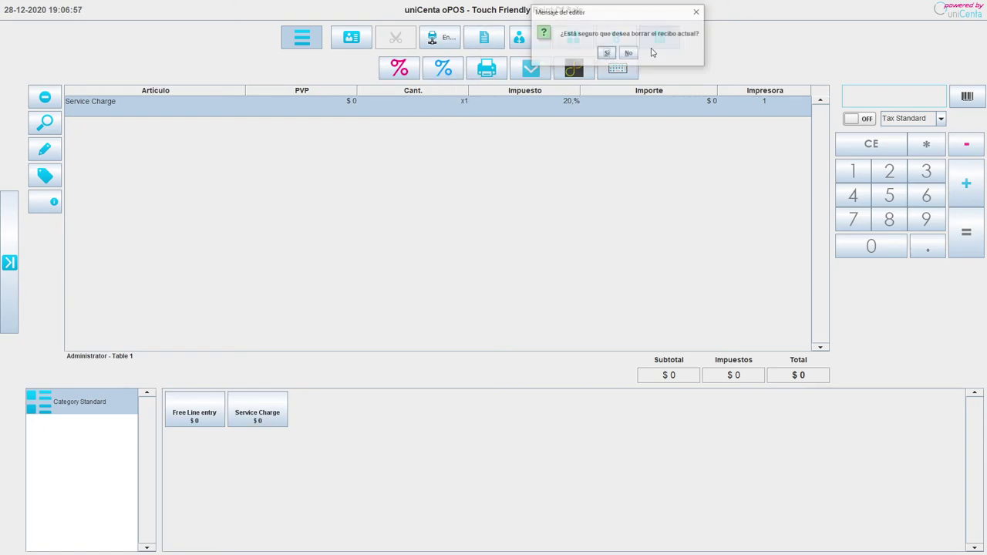
pyautogui.click(600, 49)
# Open Mantenimiento > Impuestos and browse the Tax Standard, Tax Exempt and Tax Other records.
pyautogui.click(4, 292)
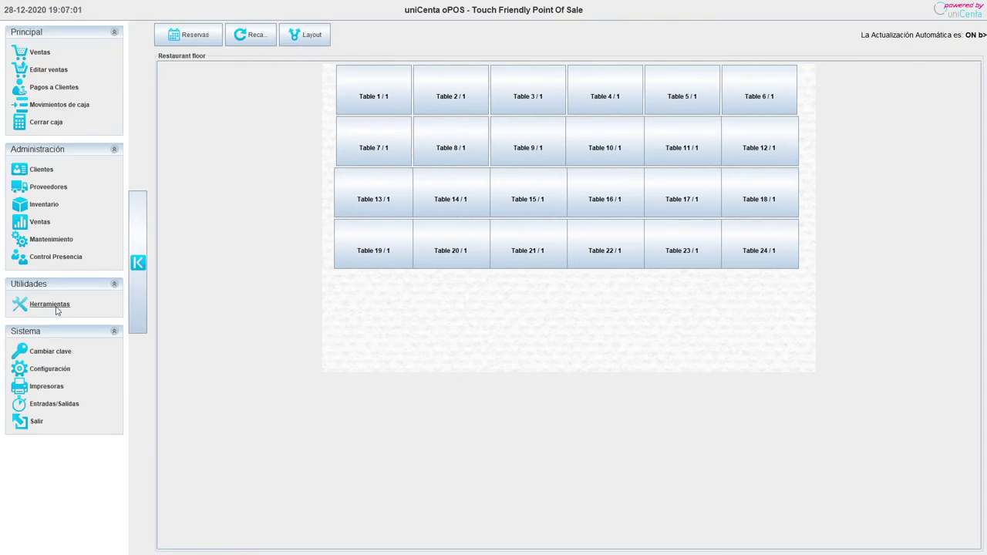
pyautogui.click(54, 240)
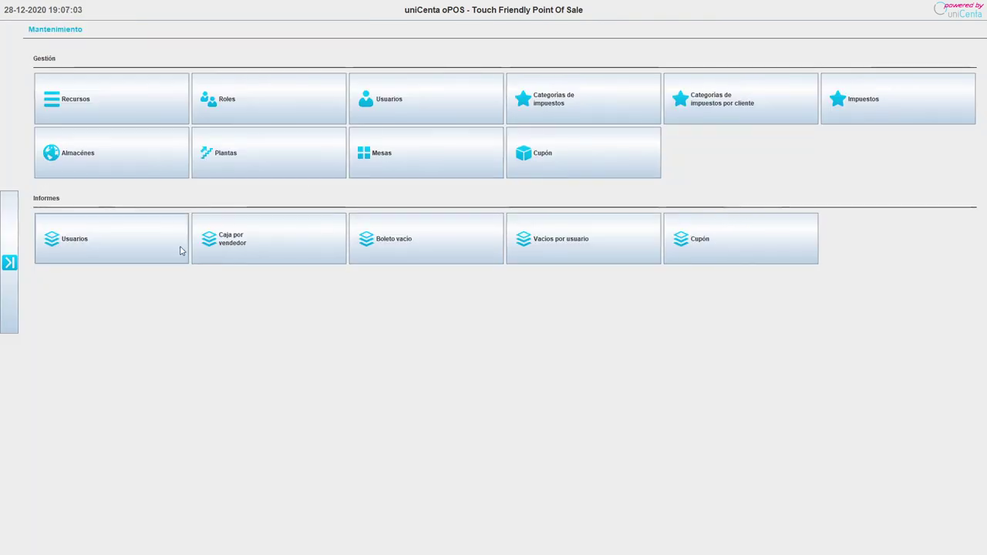
pyautogui.click(903, 111)
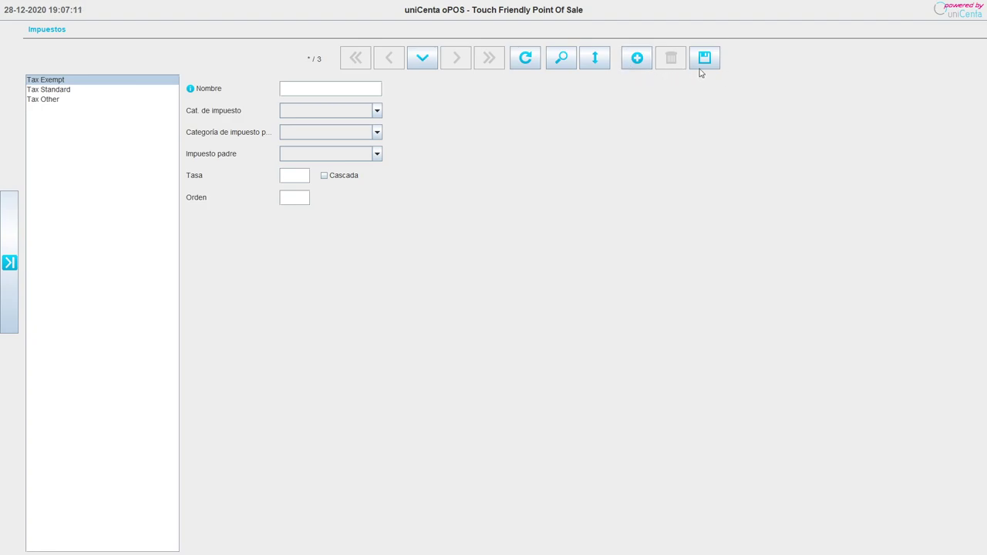
pyautogui.click(71, 92)
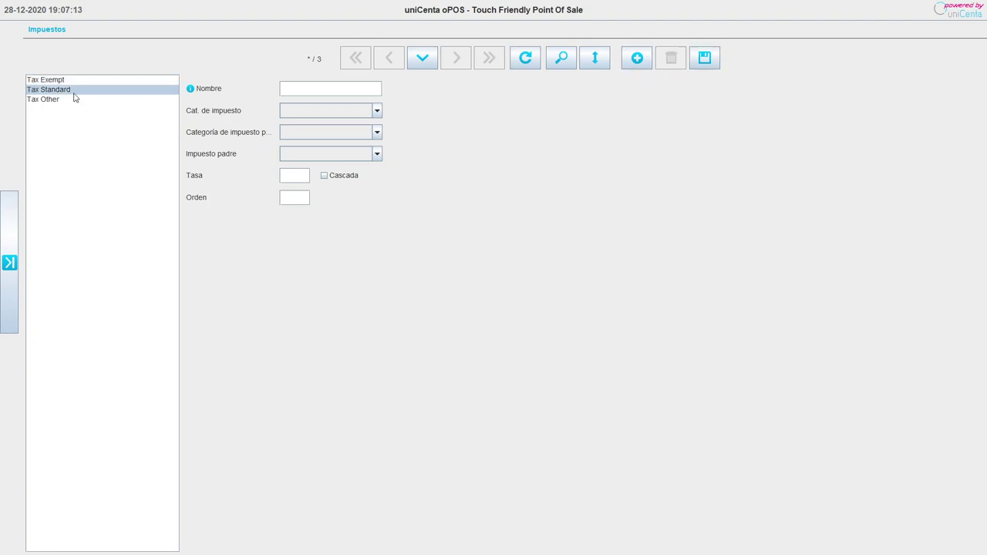
pyautogui.press('Up')
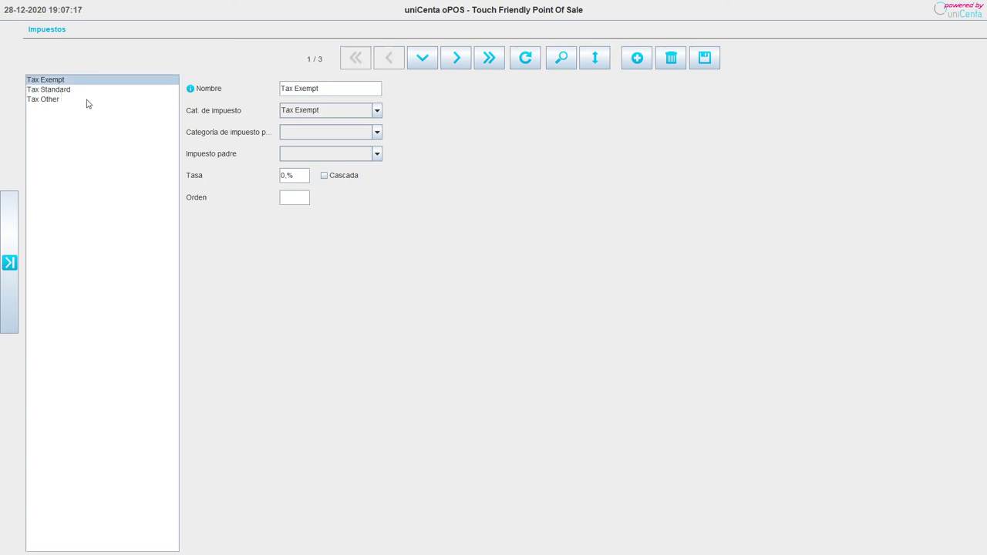
pyautogui.click(77, 101)
pyautogui.press('Up')
pyautogui.press('Up')
# Change the Tax Standard rate from 20 to 19.
pyautogui.click(71, 89)
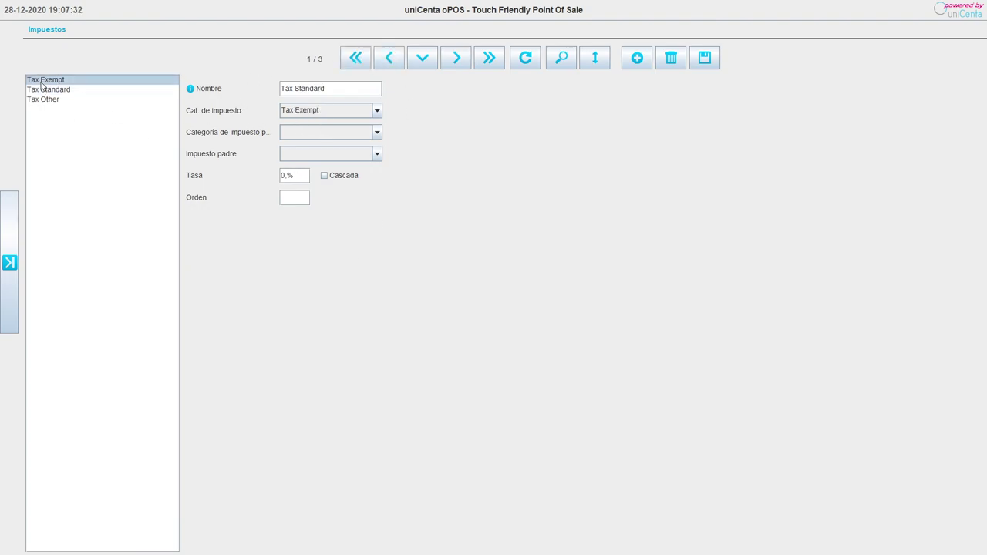
pyautogui.click(43, 100)
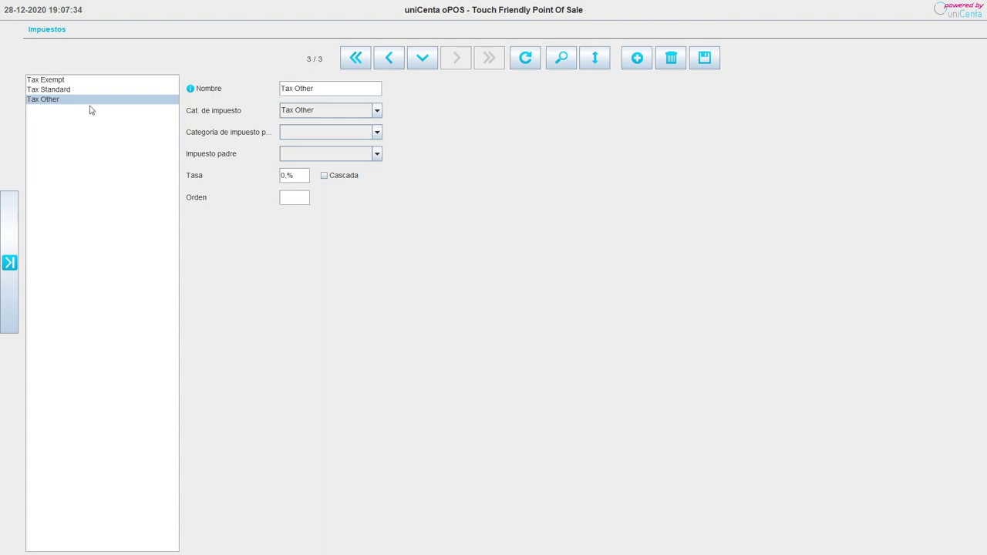
pyautogui.click(71, 92)
pyautogui.click(299, 177)
pyautogui.press('BackSpace')
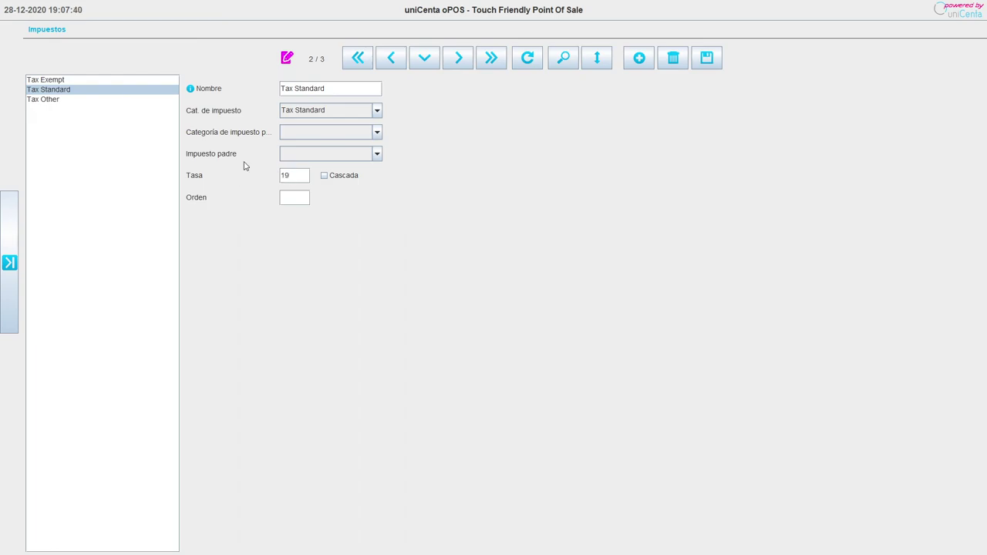
# Delete the Tax Exempt and Tax Other taxes, leaving only Tax Standard.
pyautogui.click(100, 80)
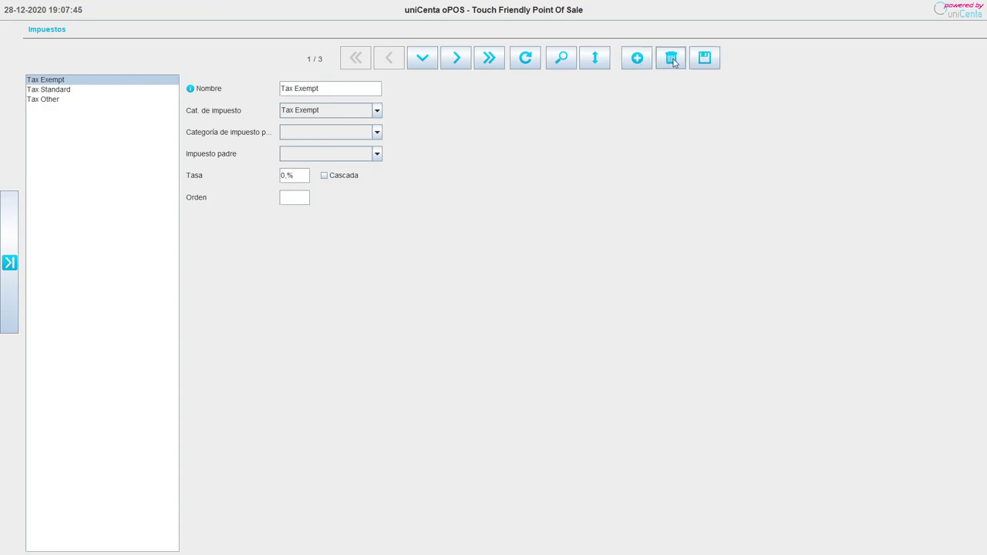
pyautogui.click(671, 58)
pyautogui.click(112, 107)
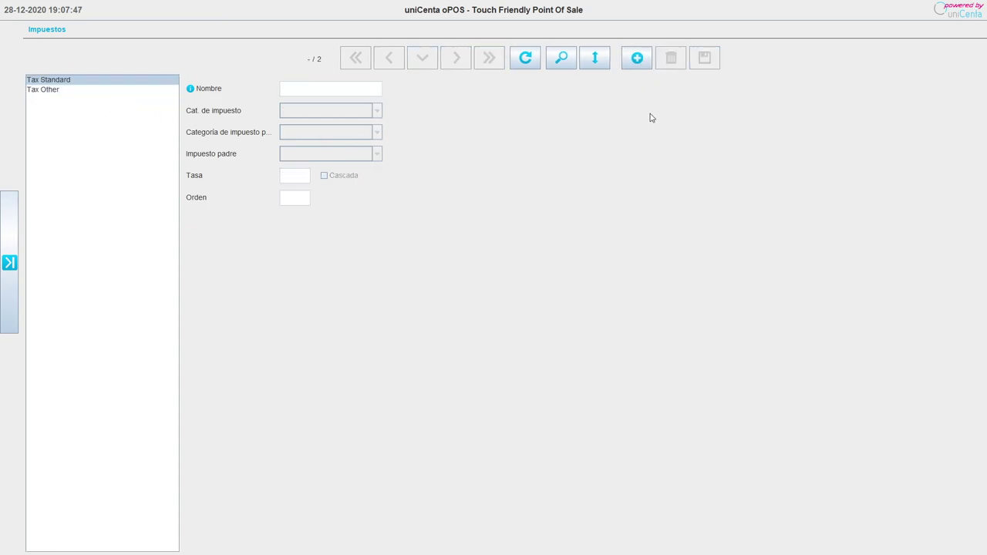
pyautogui.click(90, 94)
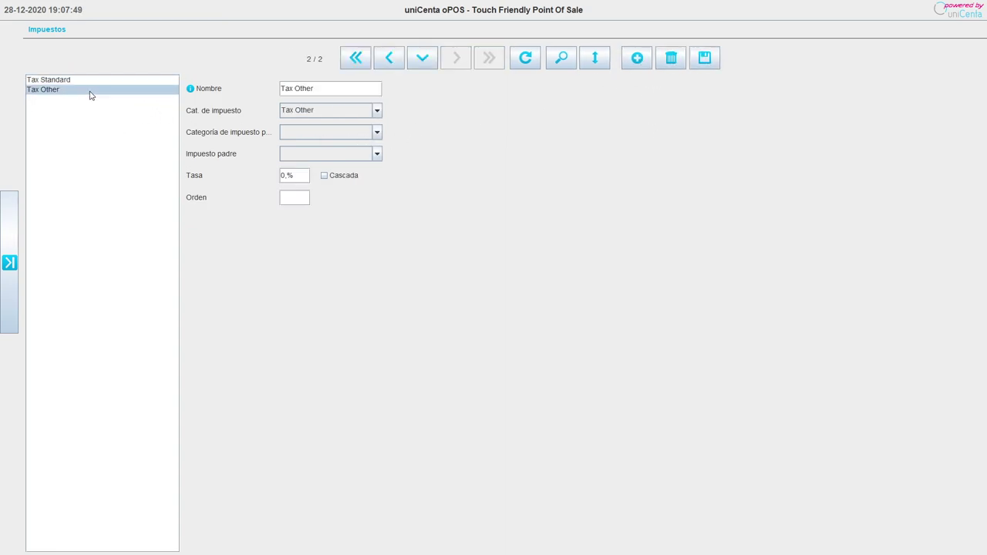
pyautogui.click(92, 83)
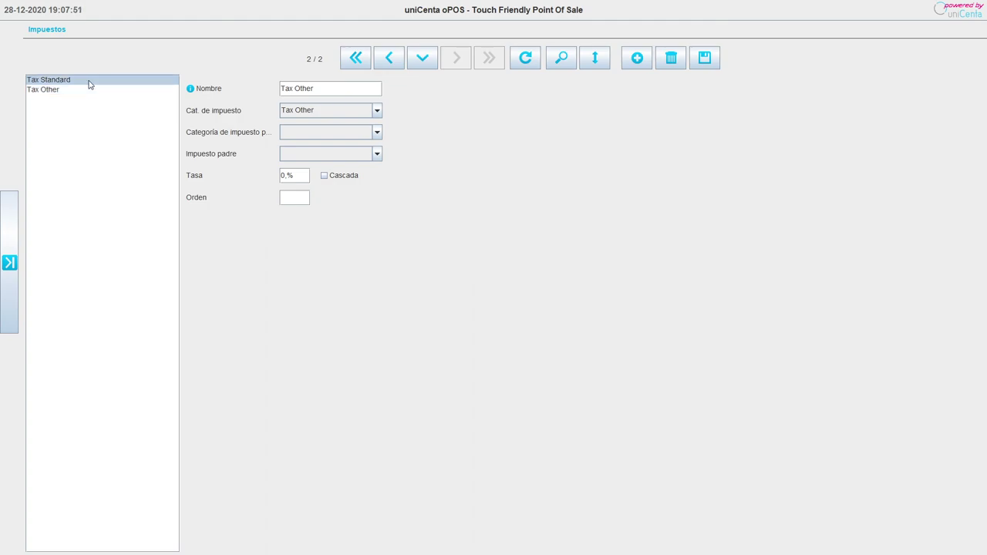
pyautogui.click(80, 93)
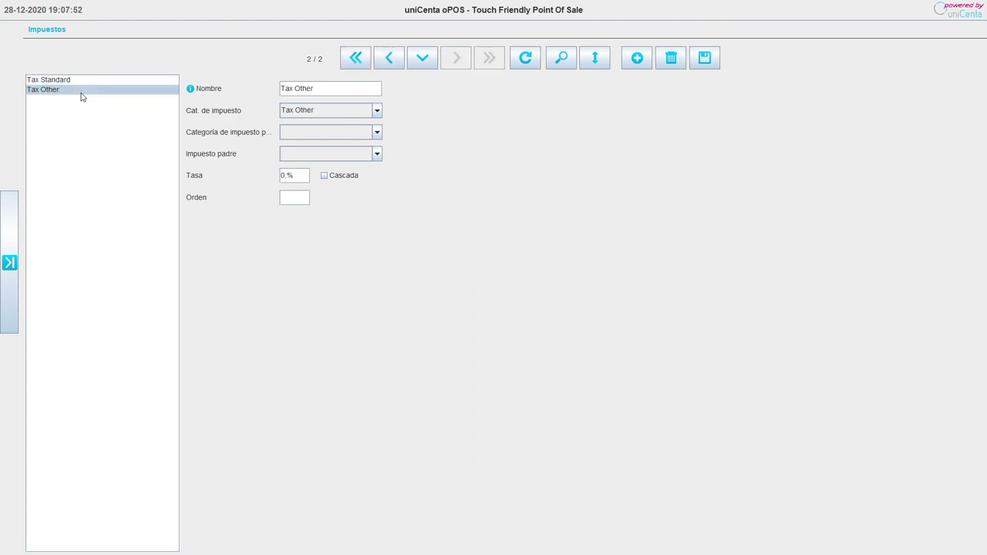
pyautogui.click(670, 58)
pyautogui.click(148, 88)
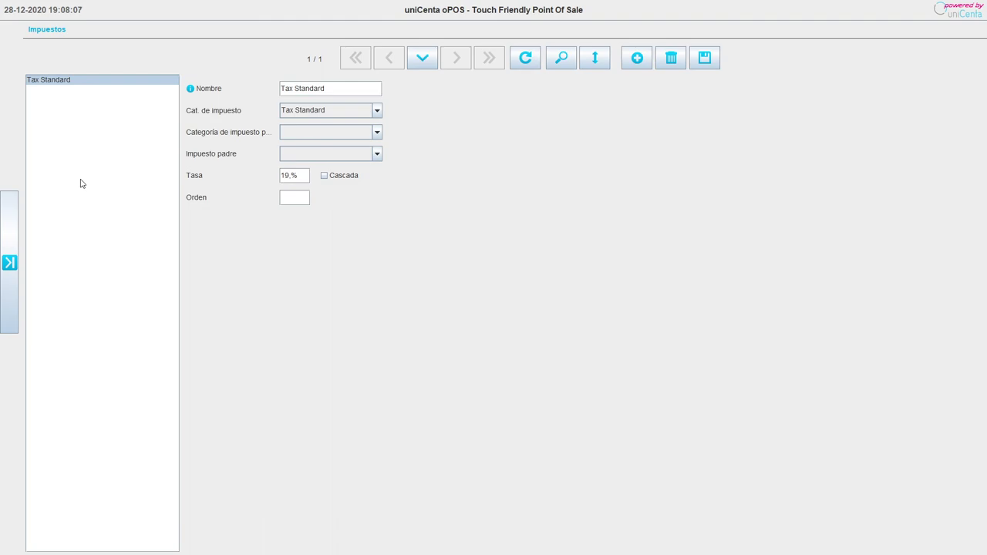
# Rename the 19% Tax Standard tax to 'iva' and save it.
pyautogui.click(11, 287)
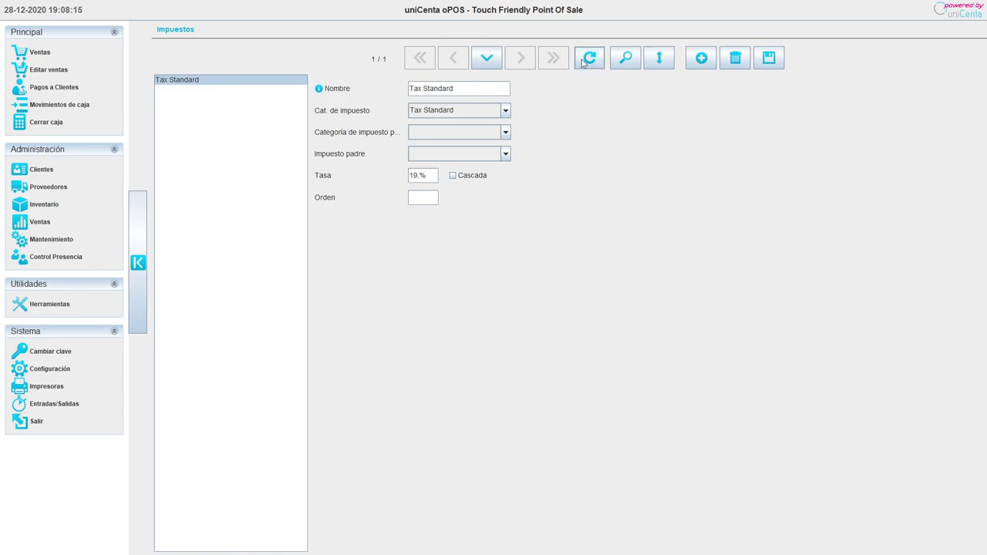
pyautogui.moveTo(462, 91); pyautogui.dragTo(333, 90)
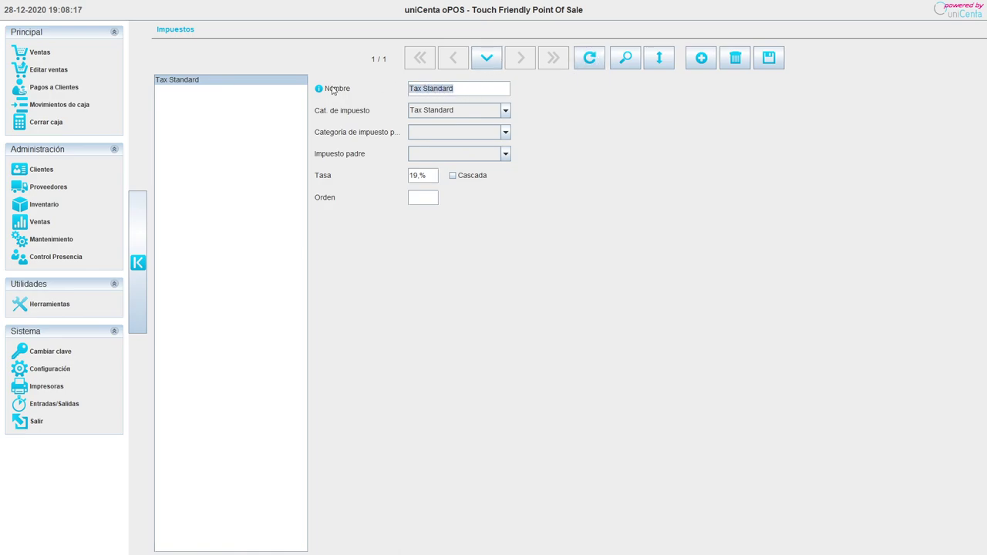
pyautogui.press('BackSpace')
pyautogui.write('iva')
pyautogui.click(770, 60)
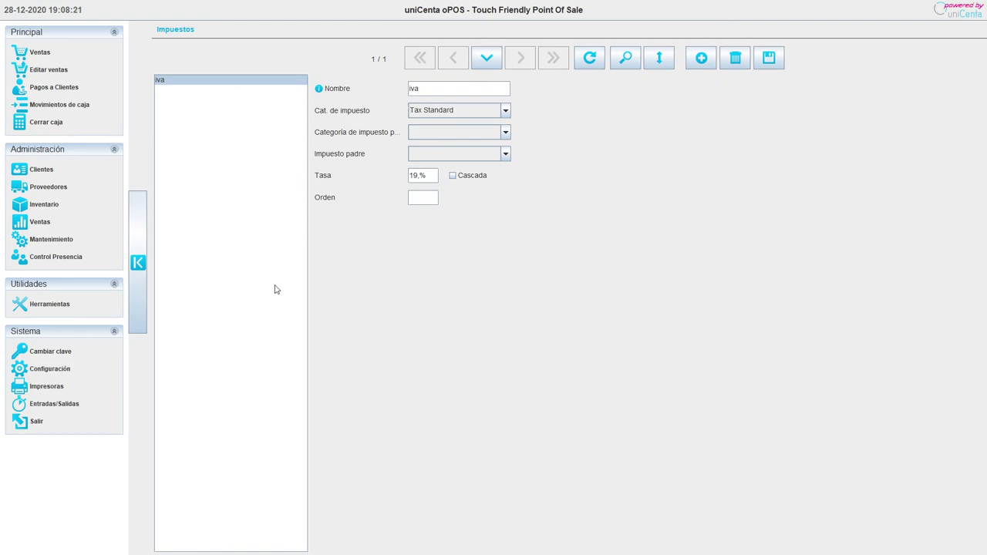
pyautogui.click(56, 239)
# In Categorías de impuestos, delete the Tax Other and Tax Exempt categories and reload the list.
pyautogui.click(539, 108)
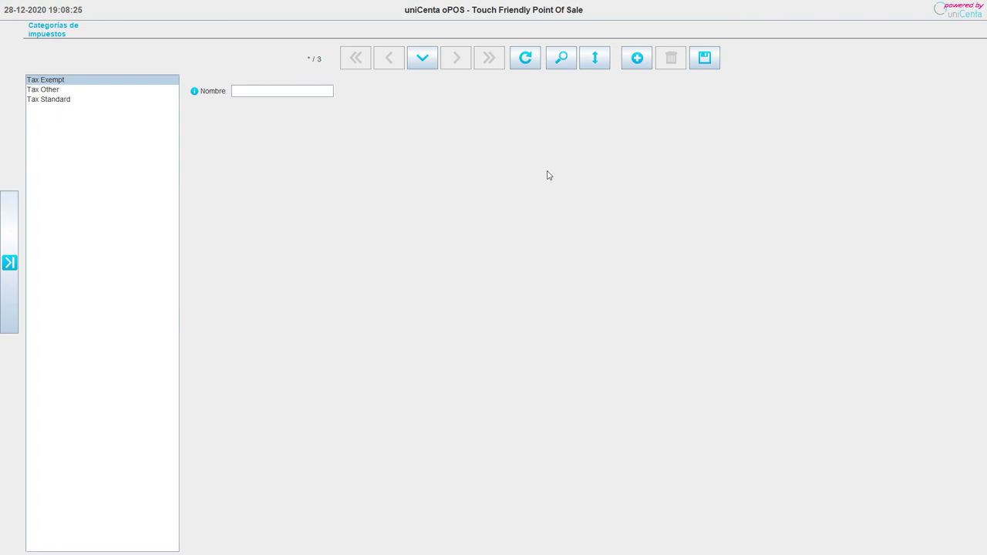
pyautogui.click(90, 100)
pyautogui.click(99, 90)
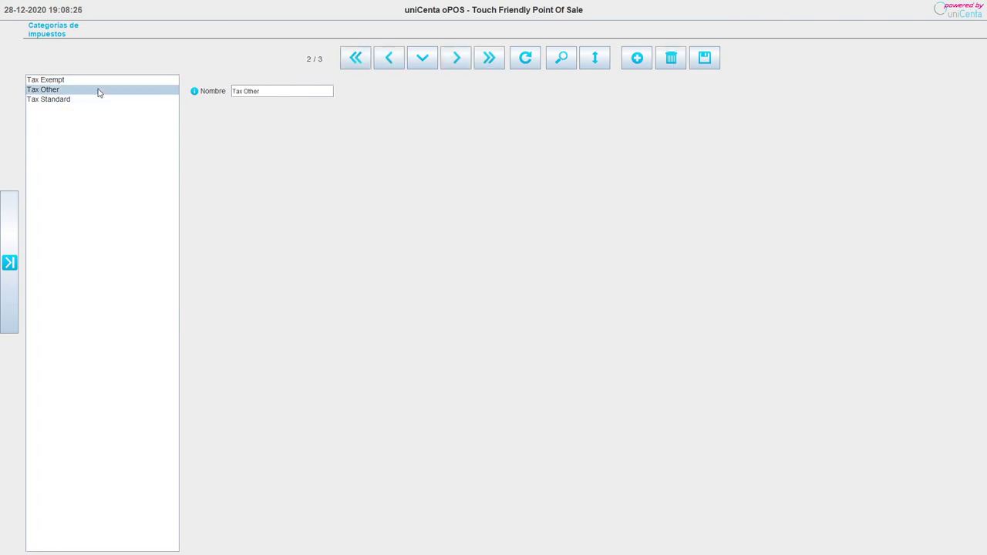
pyautogui.click(96, 80)
pyautogui.click(667, 61)
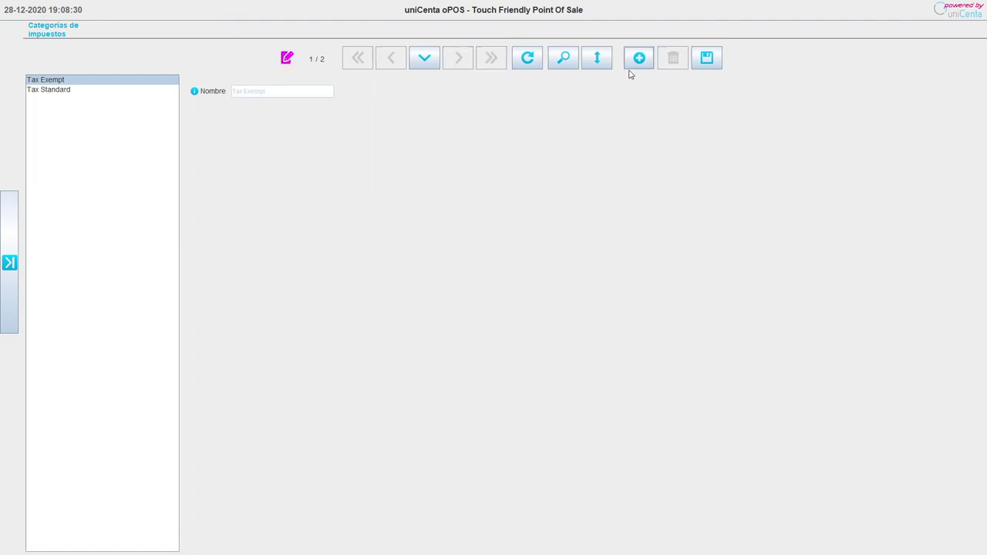
pyautogui.click(82, 91)
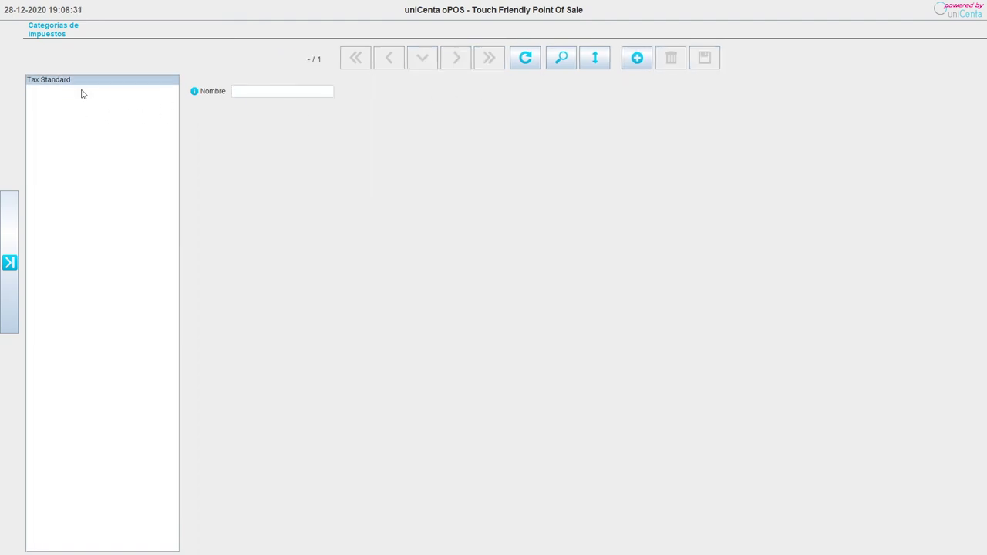
pyautogui.click(525, 58)
# Rename the Tax Standard category to 'iva' and save it.
pyautogui.moveTo(275, 95); pyautogui.dragTo(230, 91)
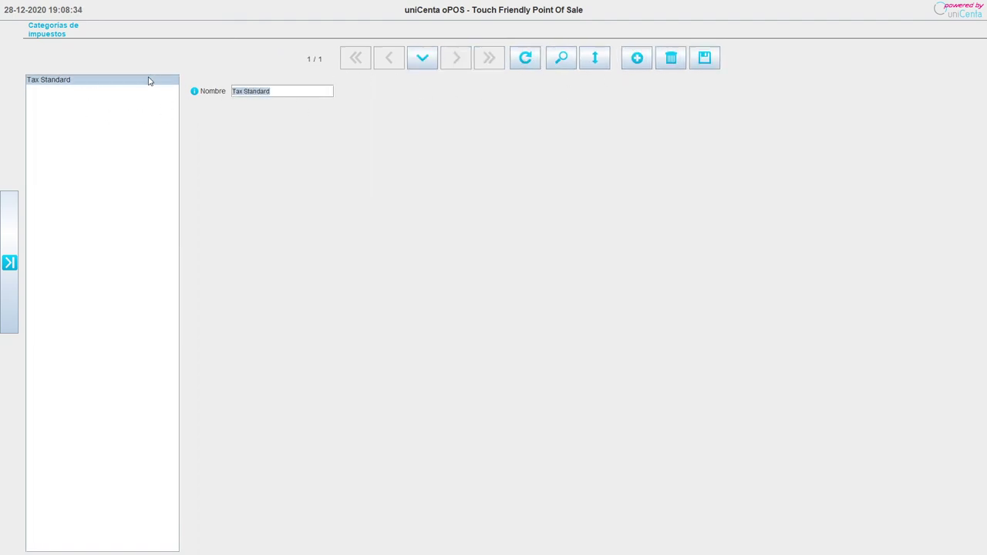
pyautogui.press('BackSpace')
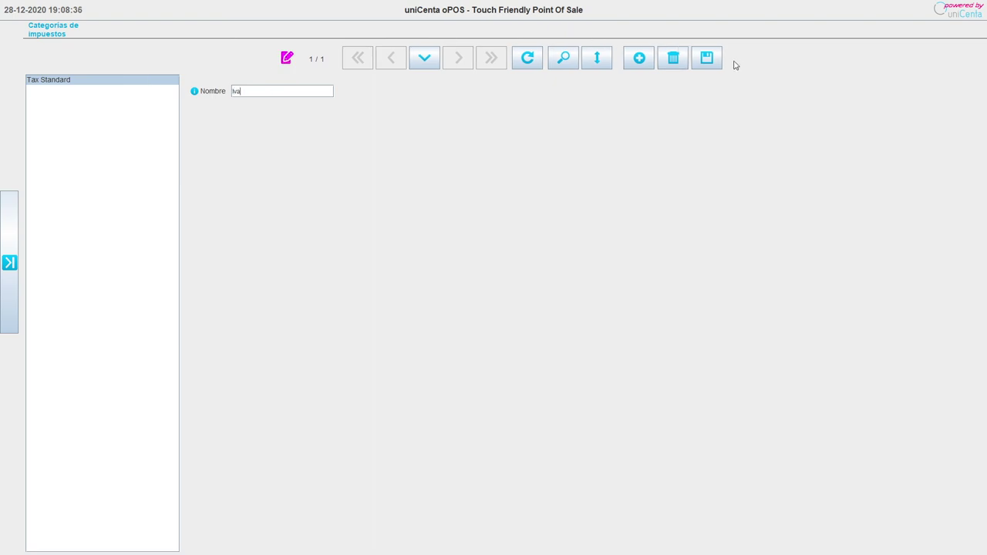
pyautogui.click(706, 58)
pyautogui.click(9, 262)
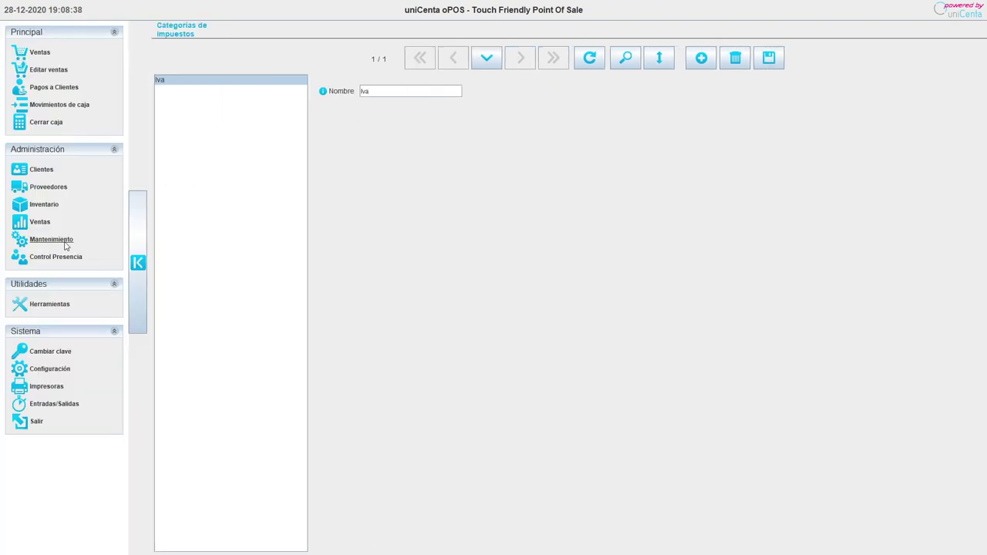
# Check the tax category and inventory details of the Service Charge and Free Line entry products.
pyautogui.click(48, 207)
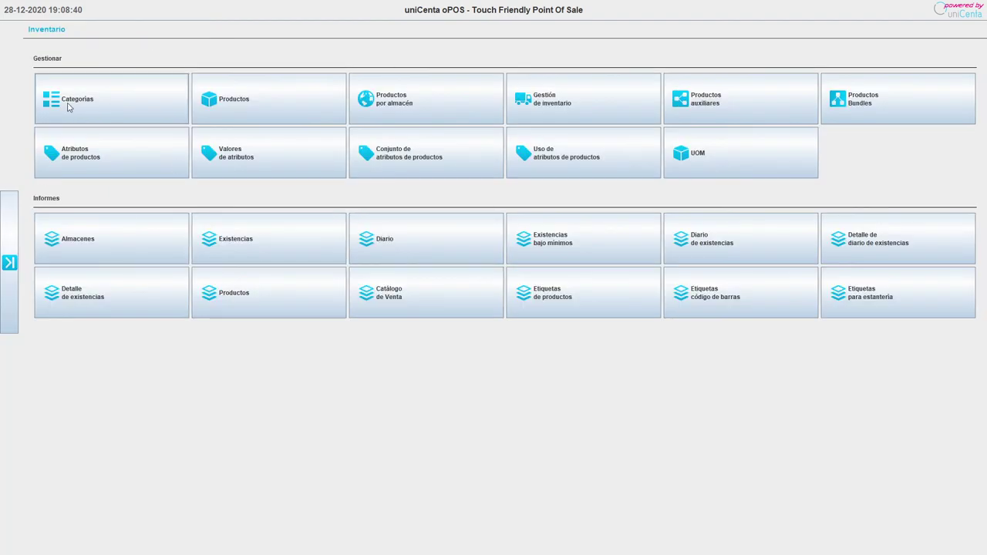
pyautogui.click(273, 115)
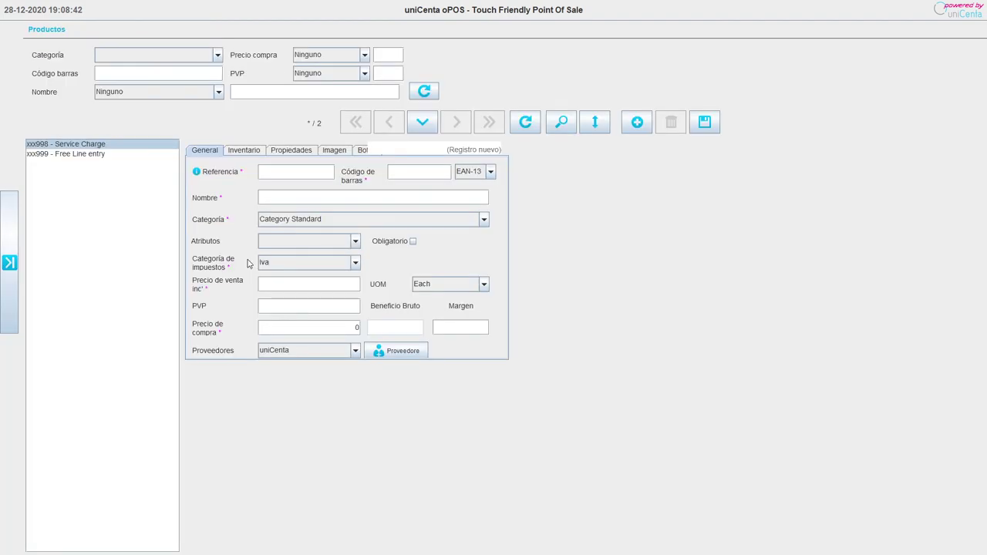
pyautogui.click(73, 220)
pyautogui.press('Up')
pyautogui.click(70, 154)
pyautogui.click(76, 145)
pyautogui.click(77, 155)
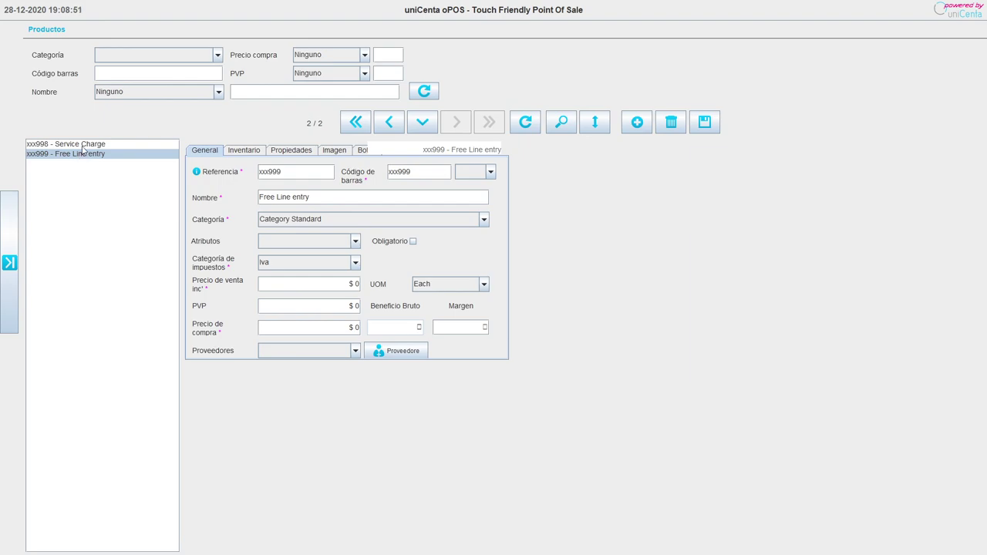
pyautogui.click(82, 146)
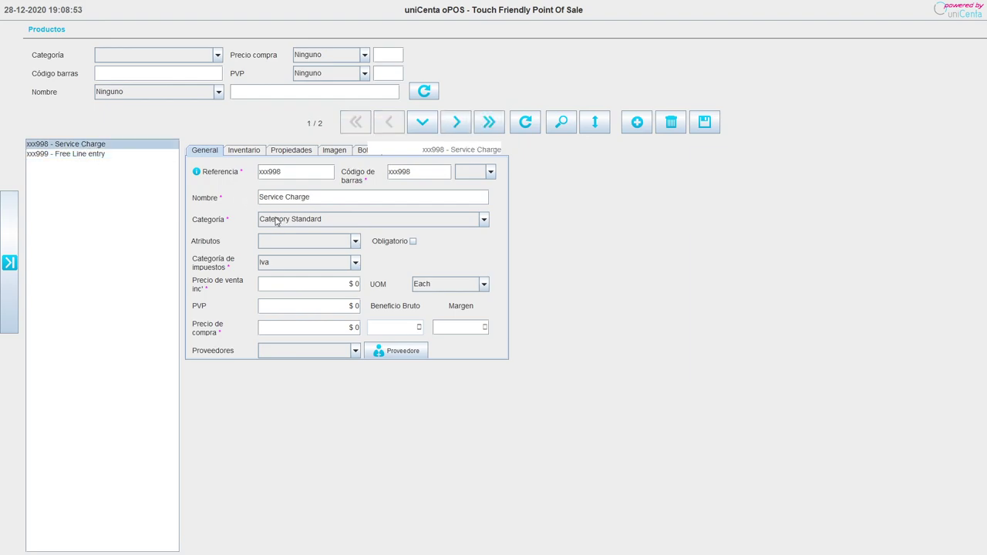
pyautogui.click(246, 152)
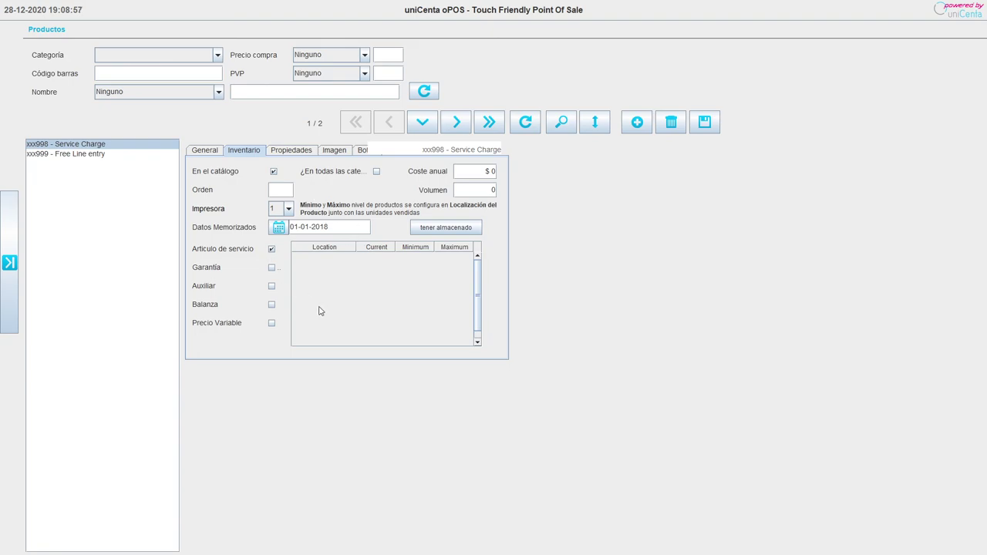
pyautogui.click(69, 156)
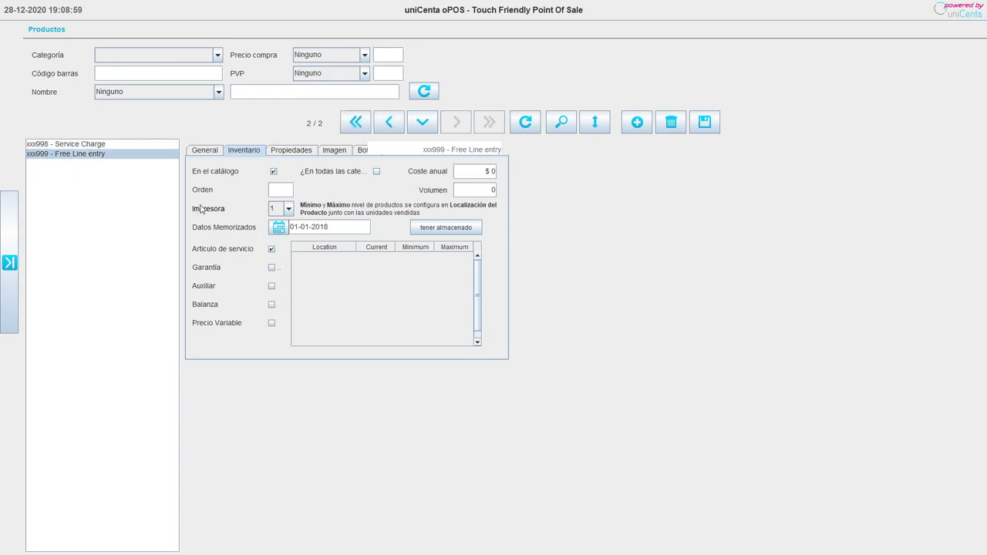
pyautogui.click(2, 325)
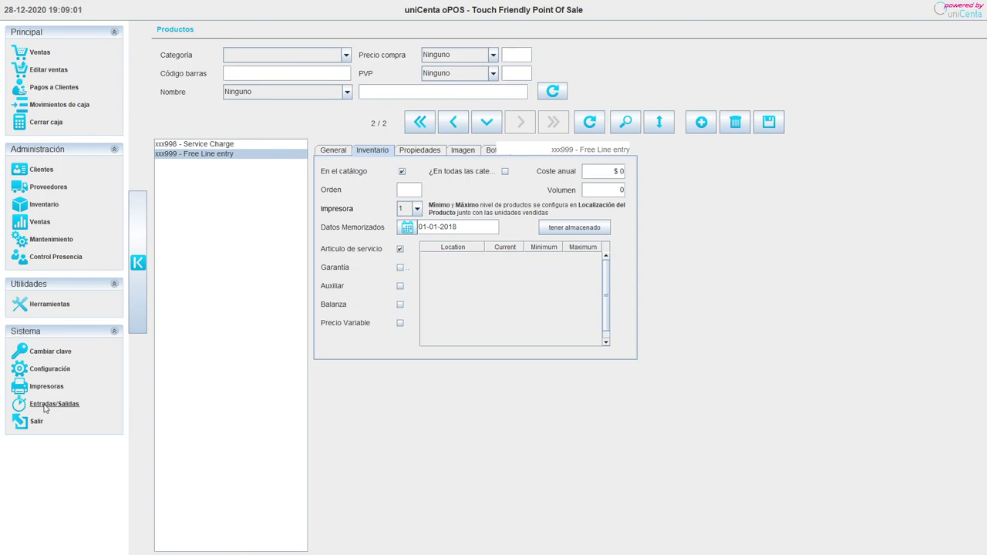